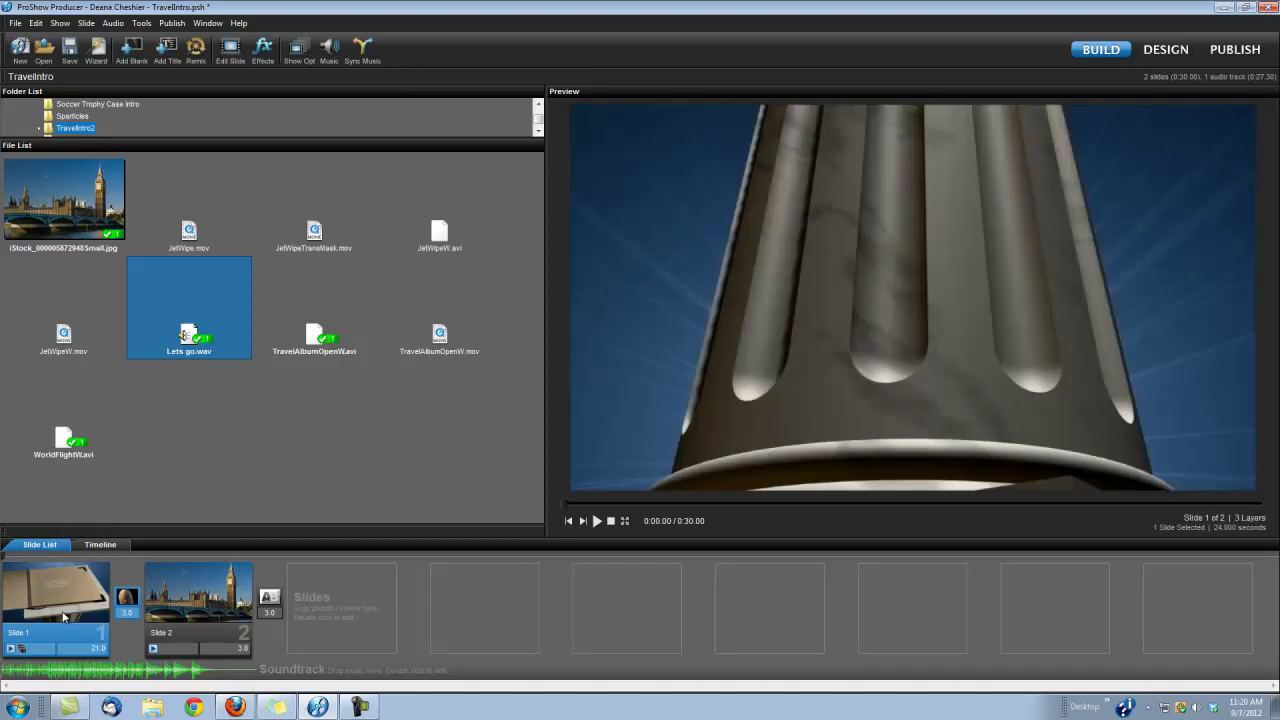
Step: Delete both slides and remove the Lets go.wav soundtrack from the TravelIntro show
click(187, 617)
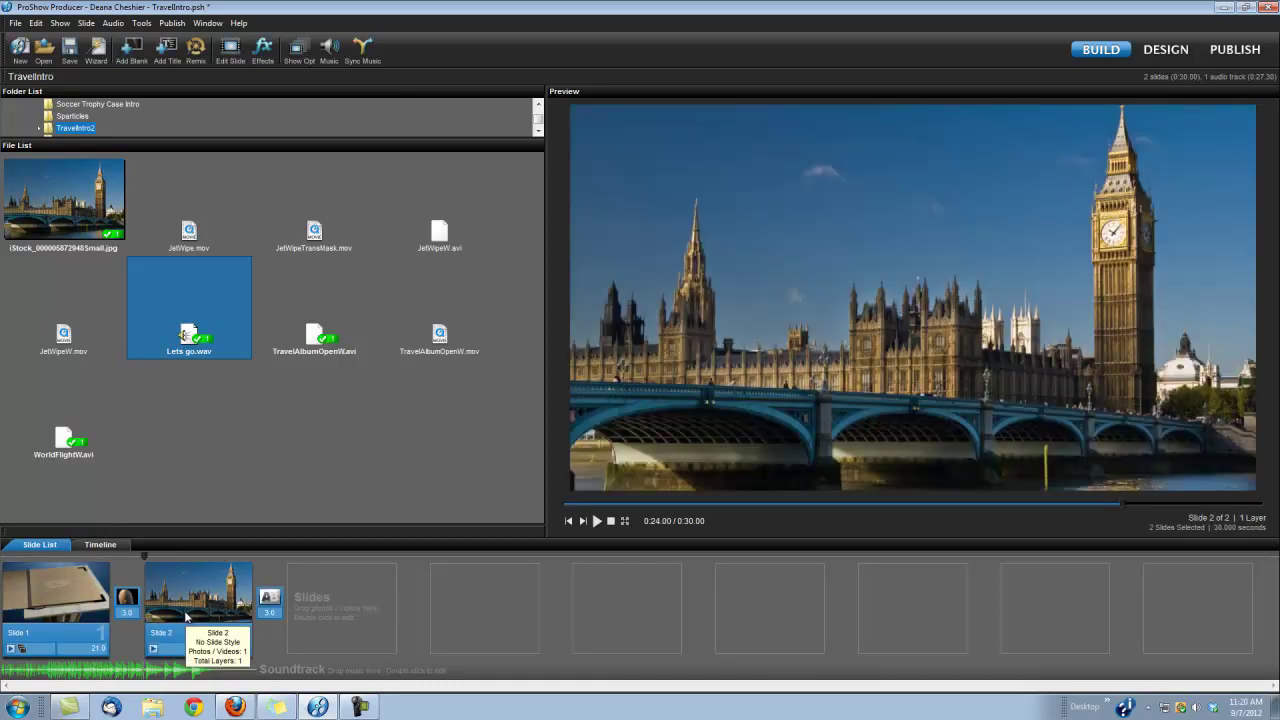
key(Delete)
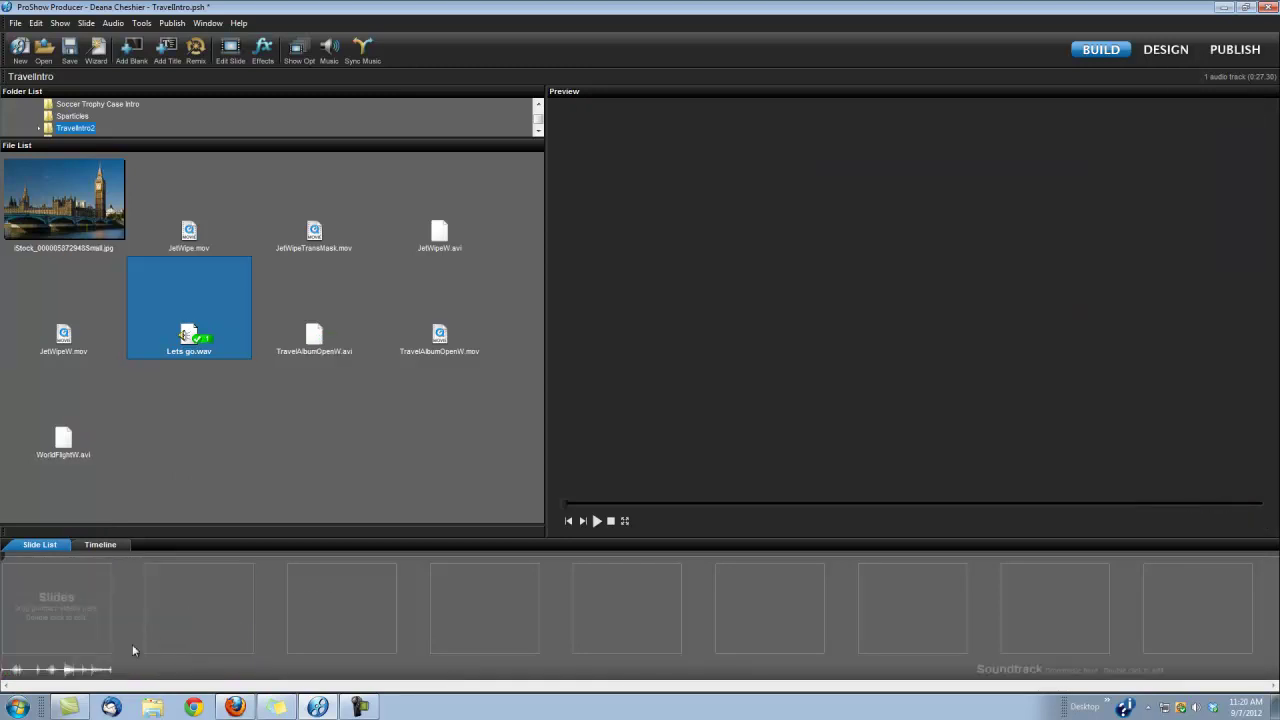
right_click(113, 670)
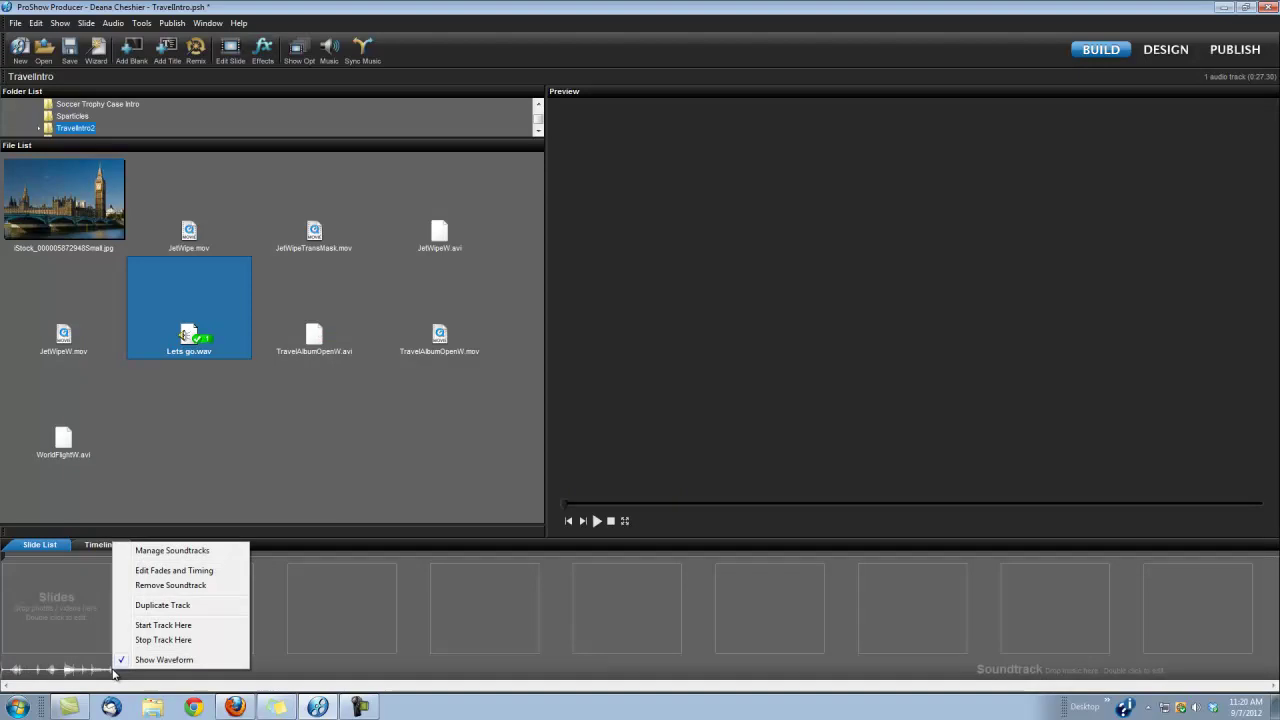
click(153, 552)
click(297, 149)
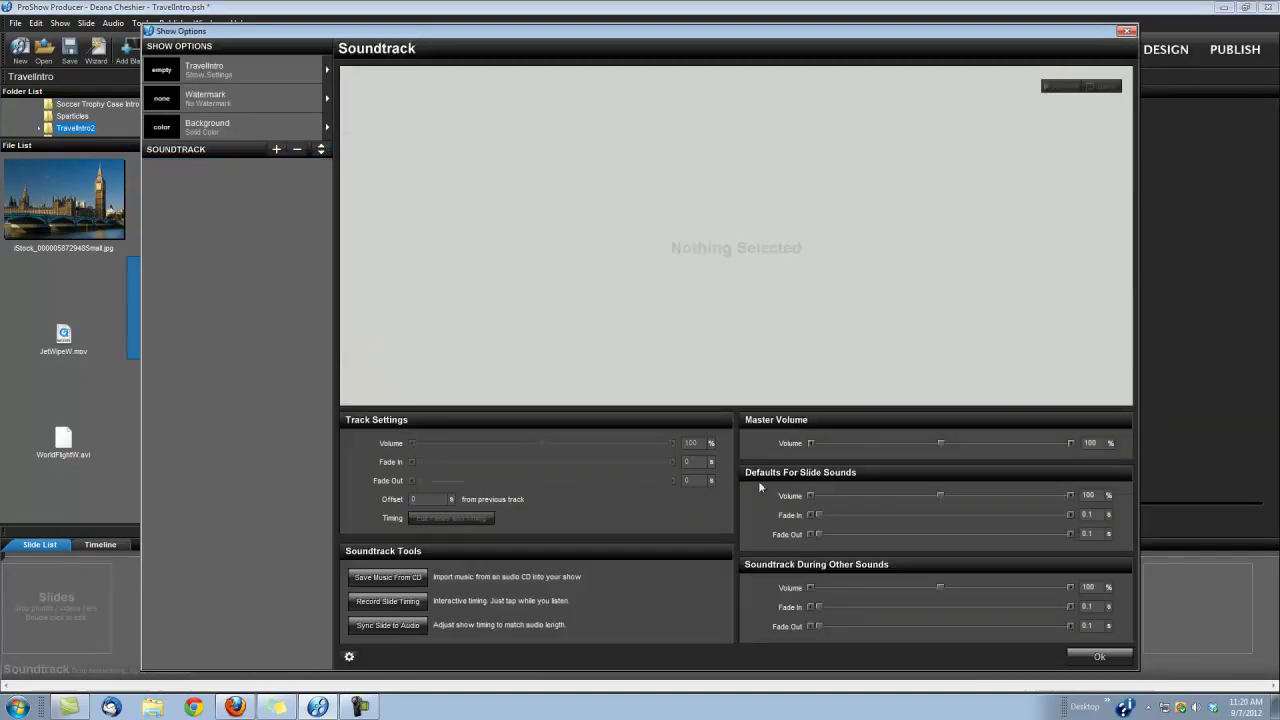
click(1098, 655)
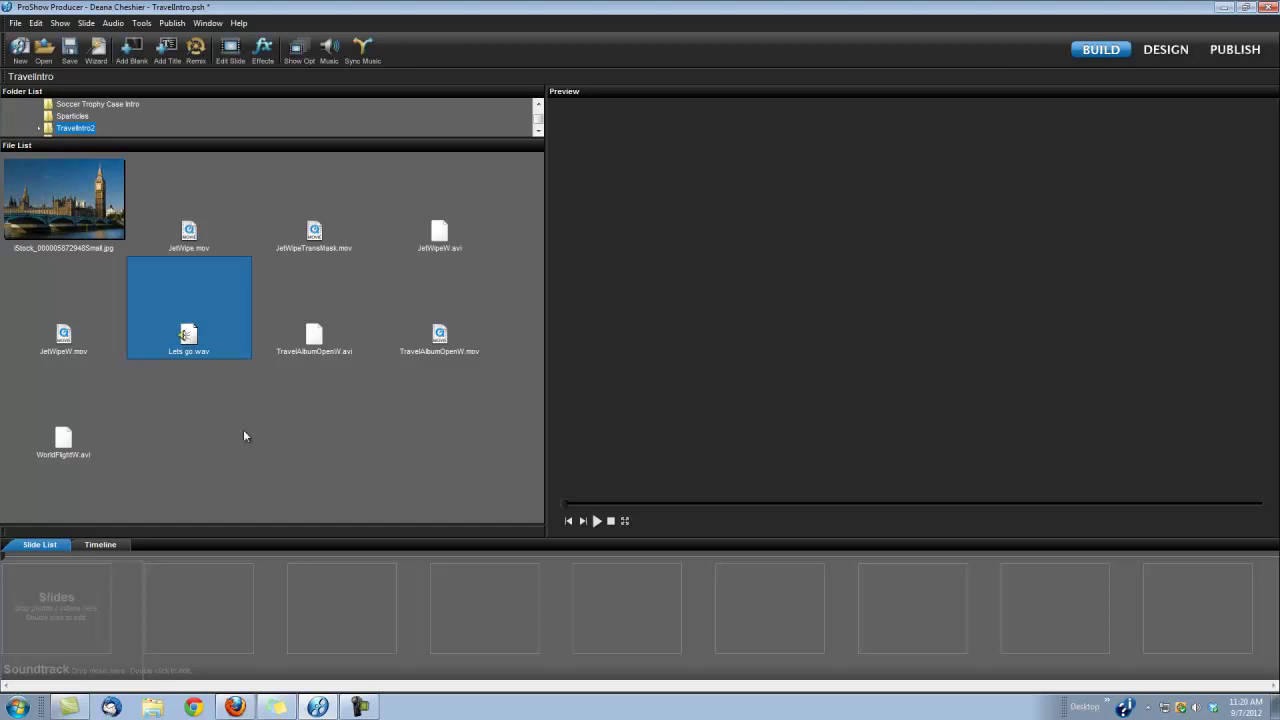
Step: Add WorldFlightW.avi as Slide 1 and set its slide time to 21 seconds
click(64, 448)
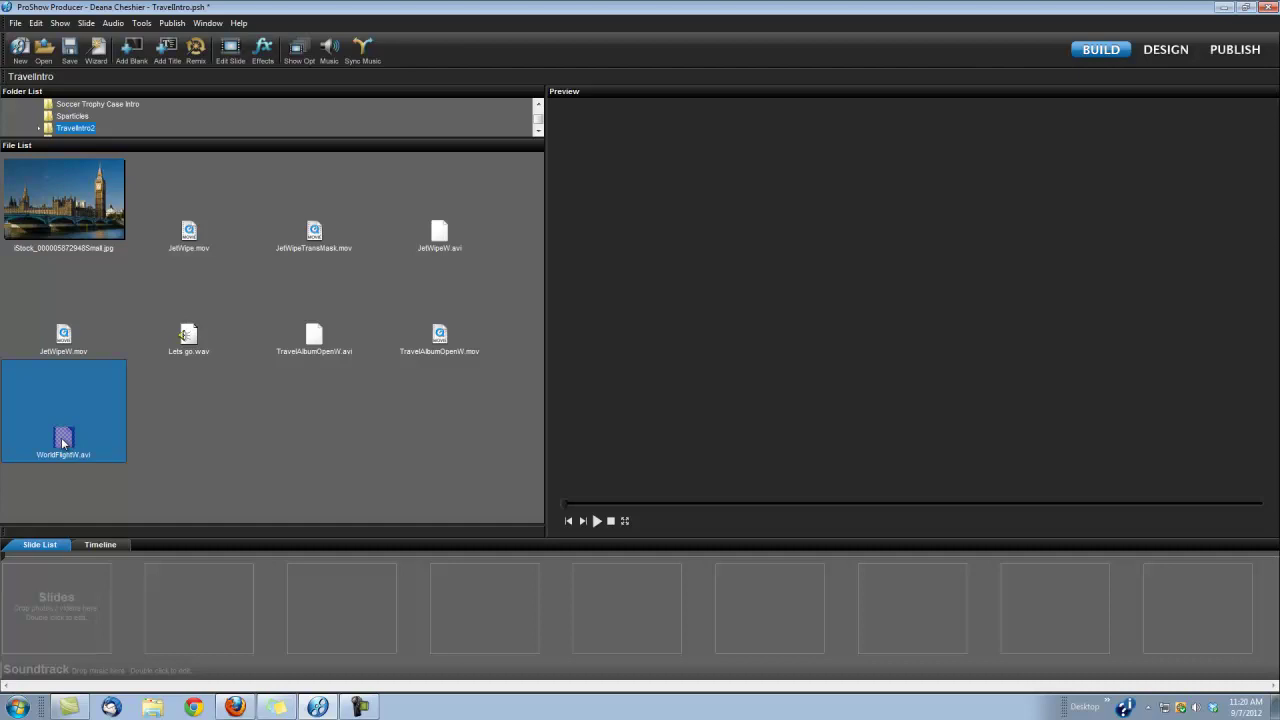
drag(63, 441, 51, 600)
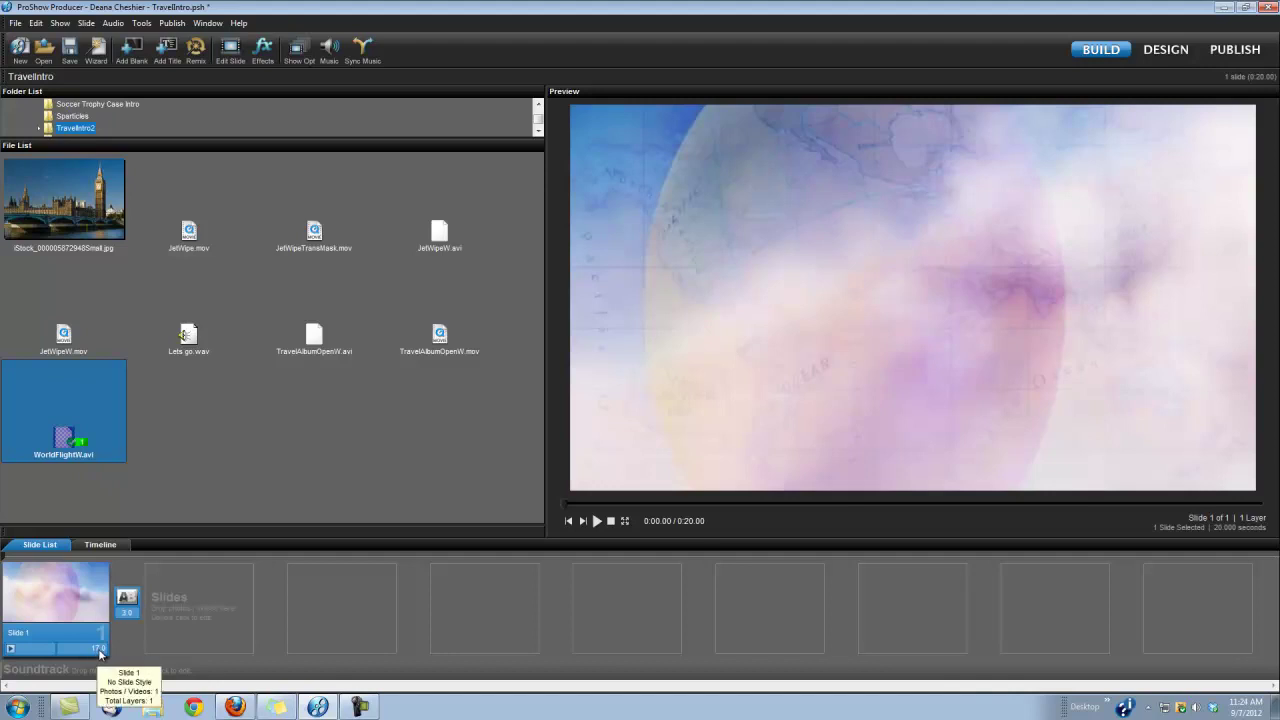
click(98, 648)
text(21)
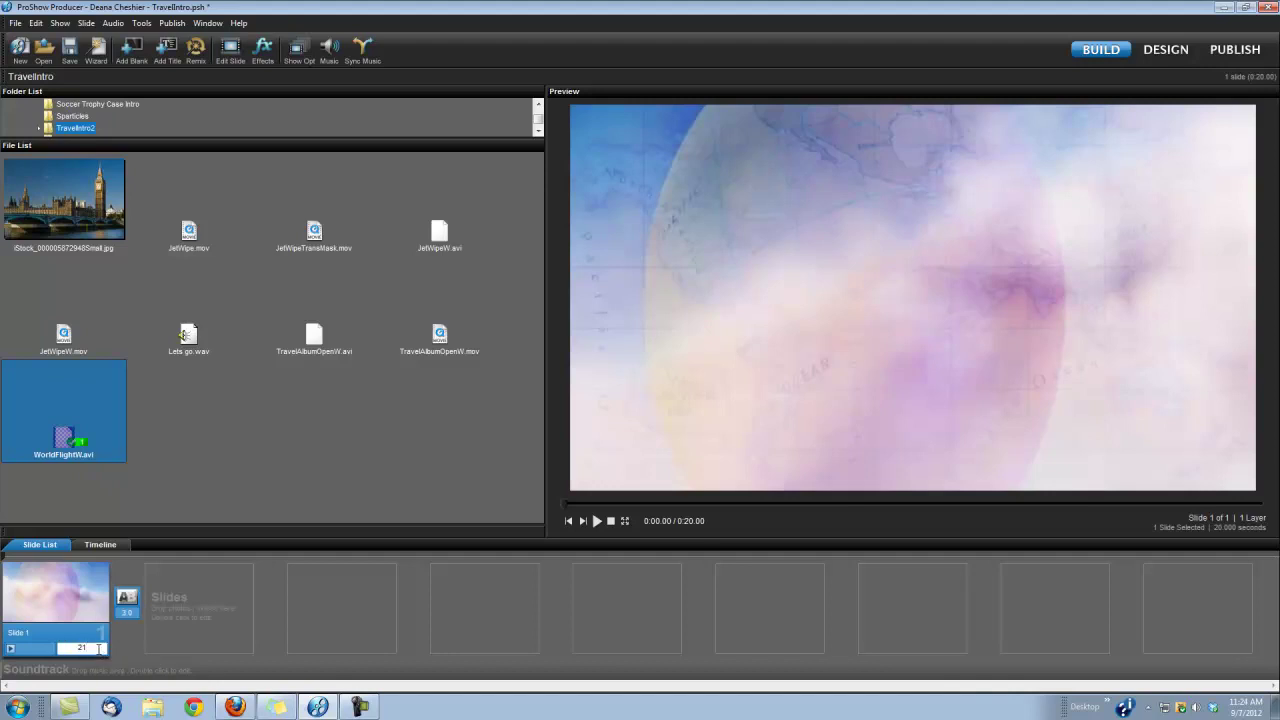
key(Return)
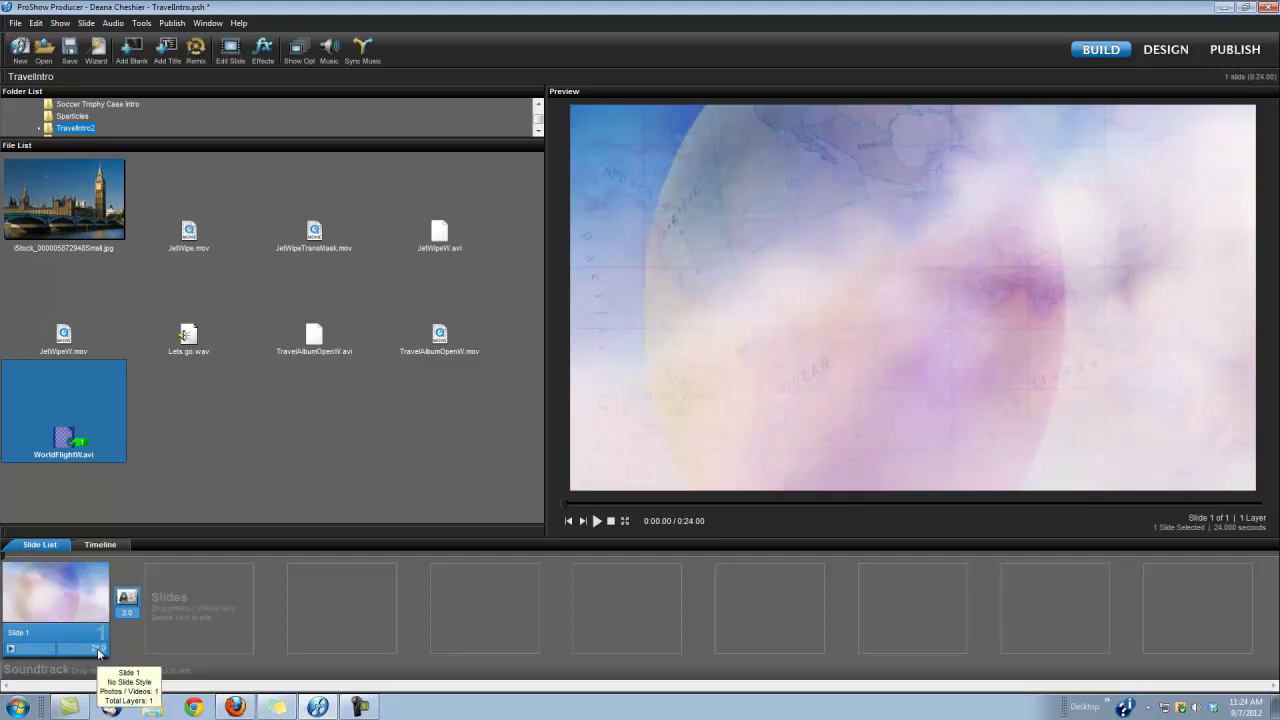
Step: Add TravelAlbumOpenW.avi as a new video layer on Slide 1, above WorldFlightW
double_click(75, 607)
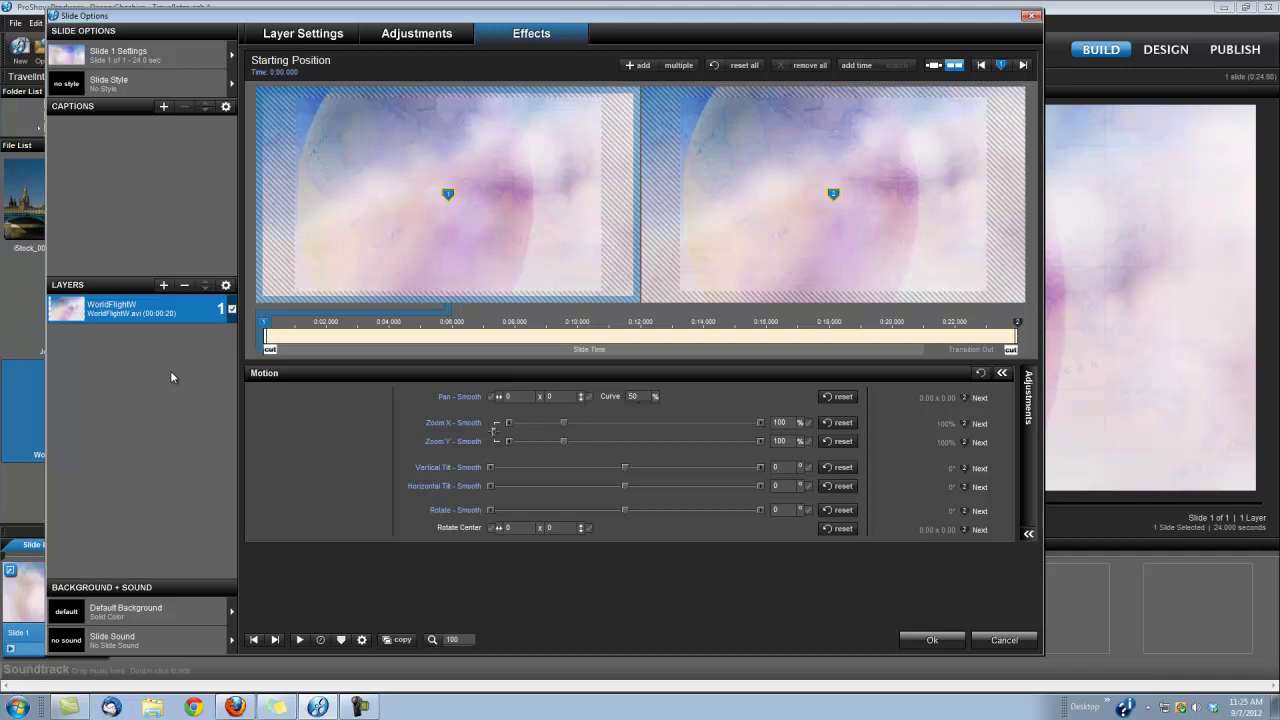
click(164, 285)
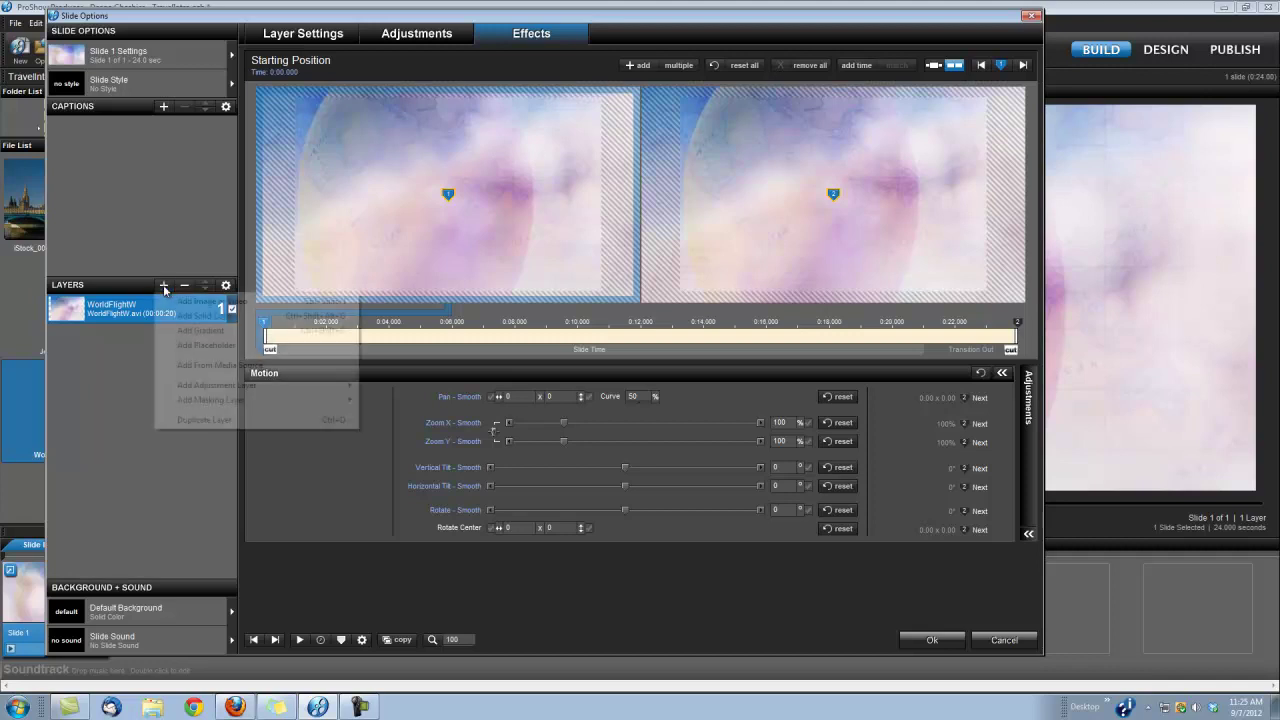
click(203, 315)
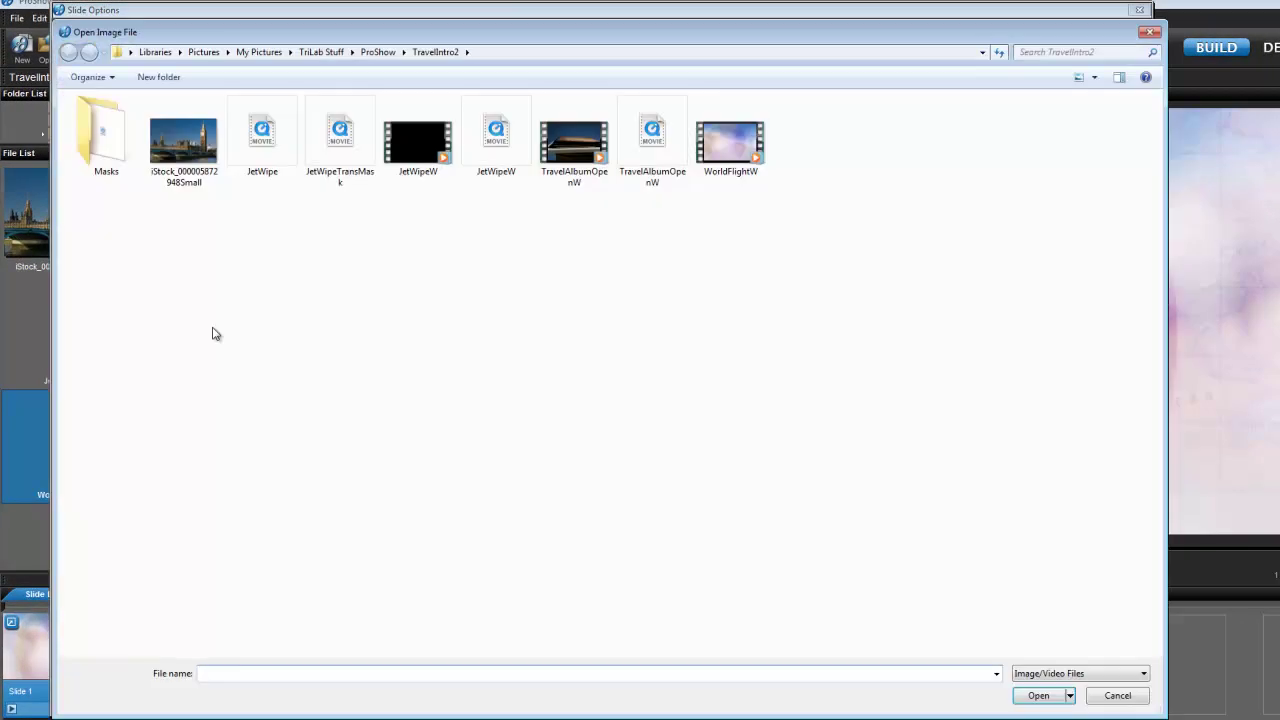
click(570, 160)
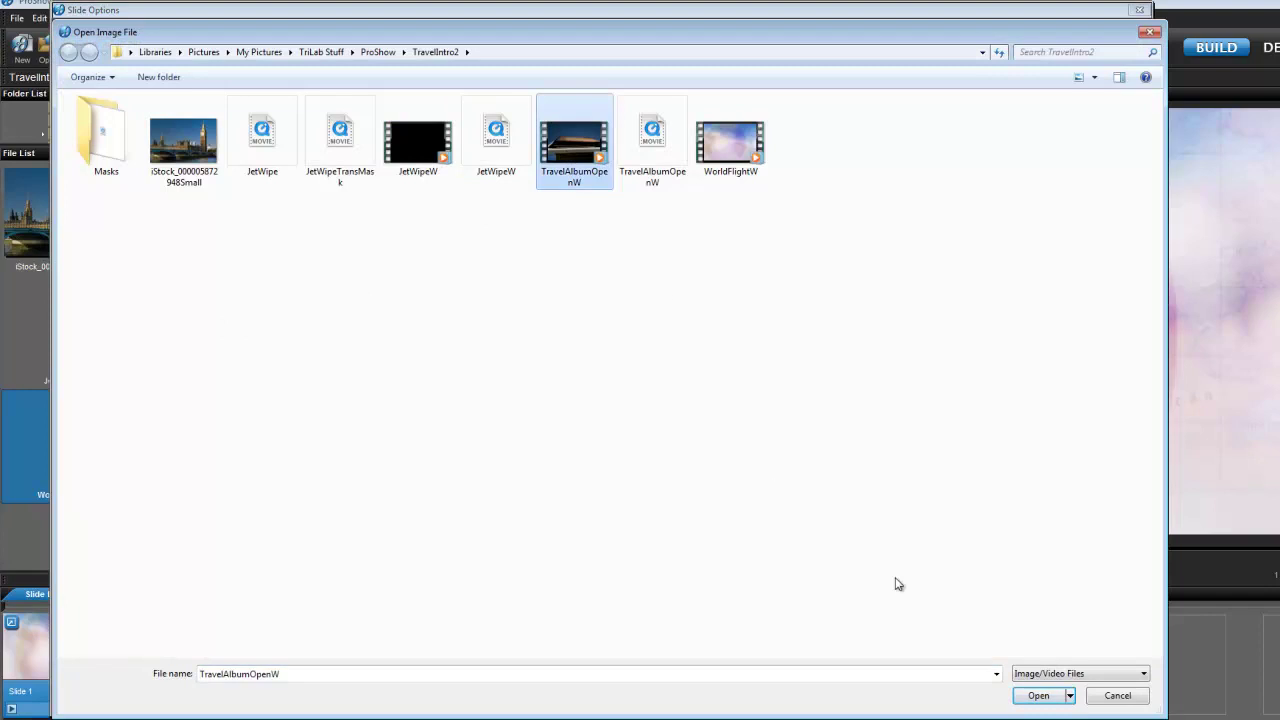
click(1038, 695)
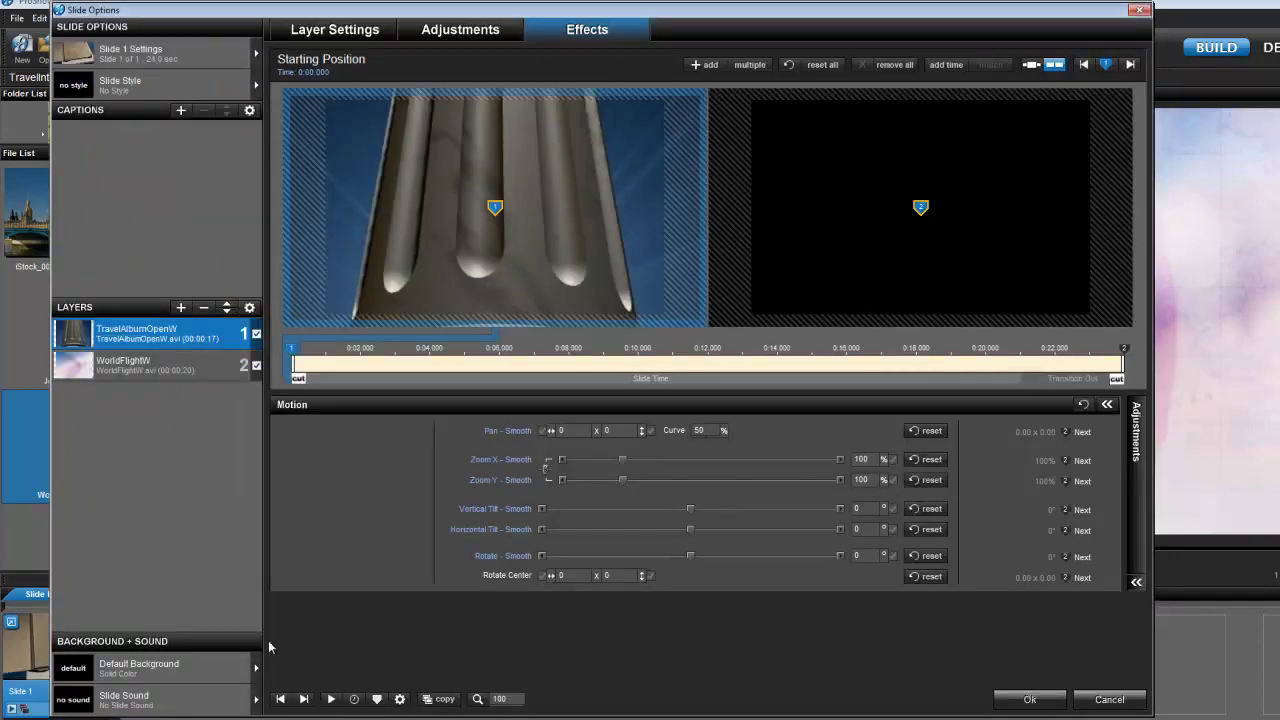
Step: Add TravelAlbumOpenW.mov from the Masks folder as a masking layer on Slide 1
click(181, 307)
mouse_move(214, 440)
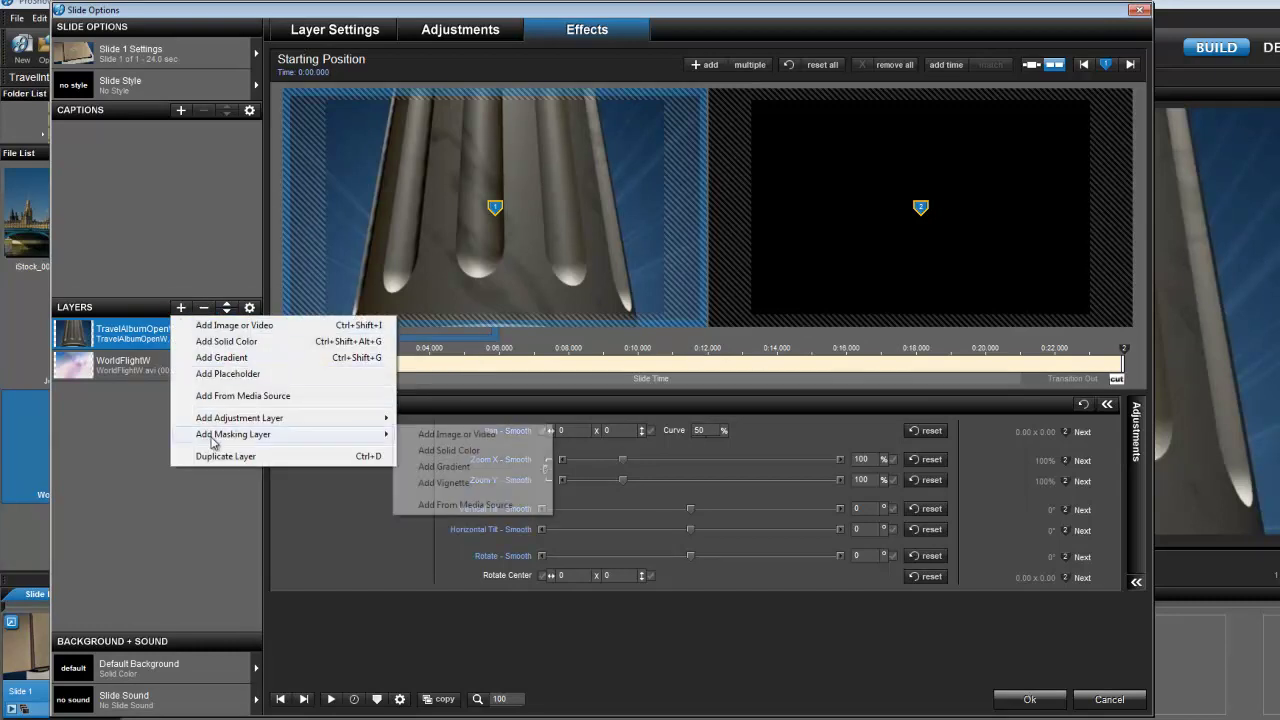
click(455, 434)
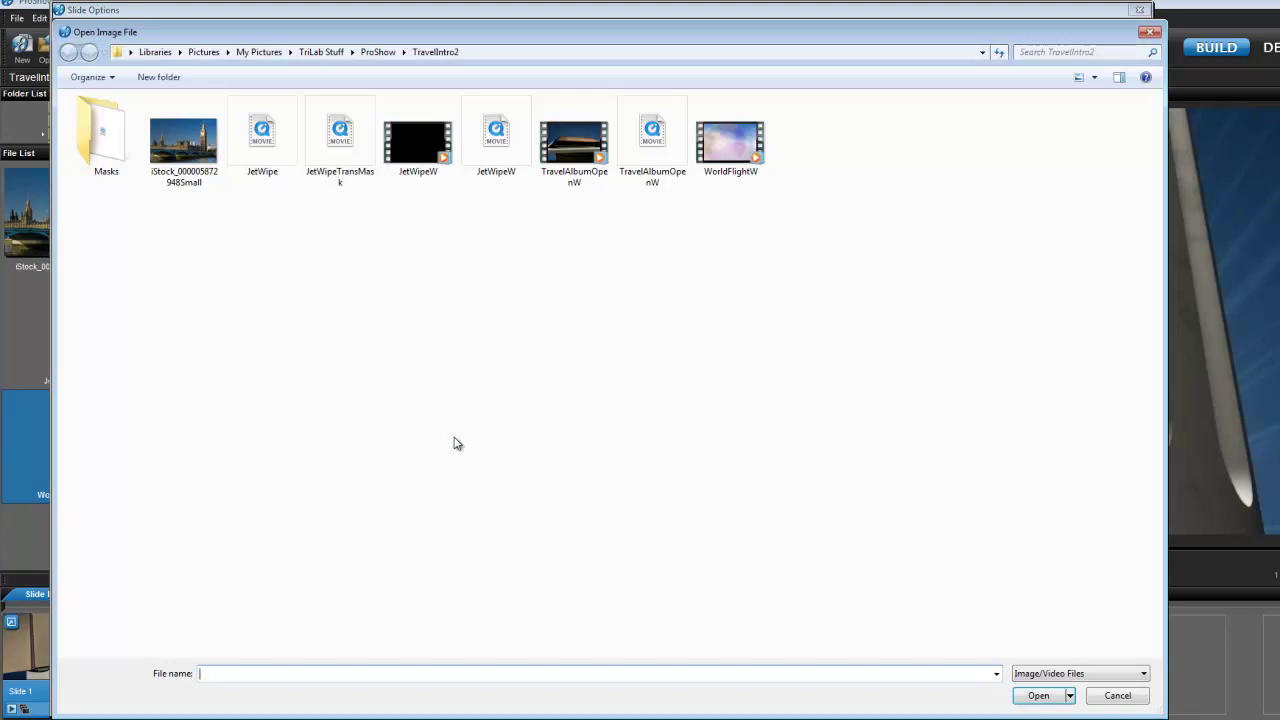
double_click(110, 151)
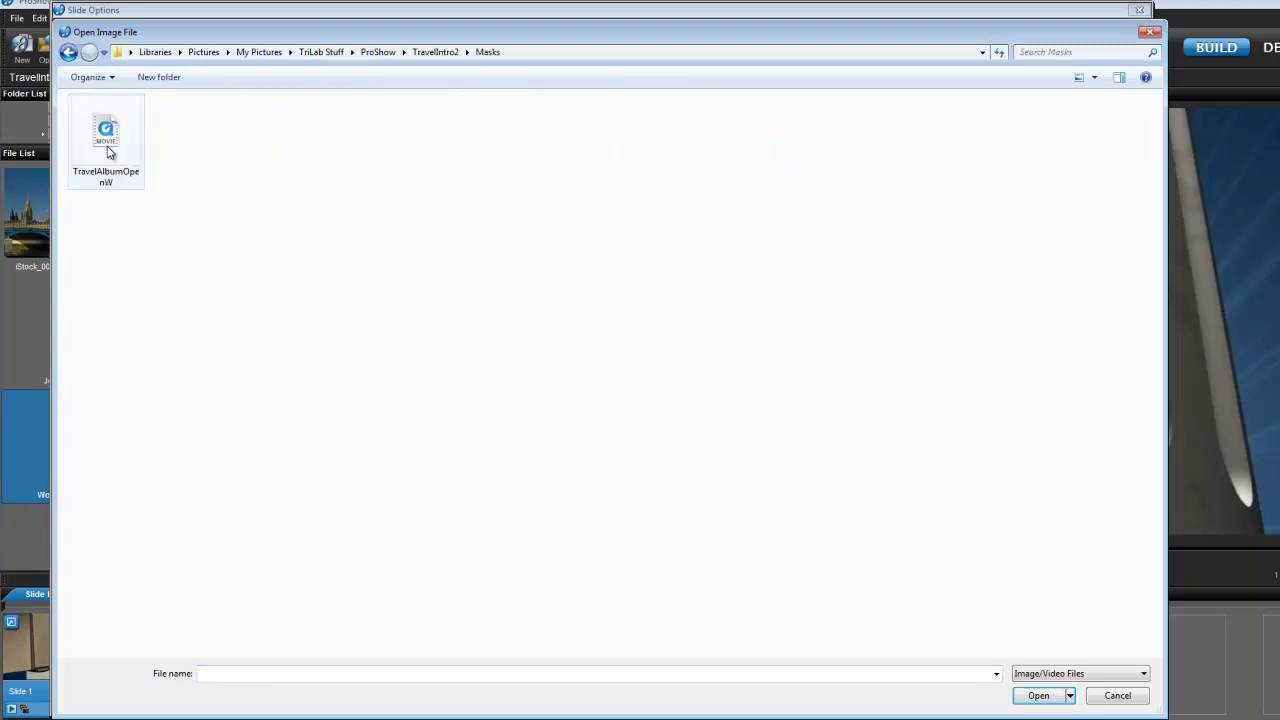
click(110, 151)
click(1032, 696)
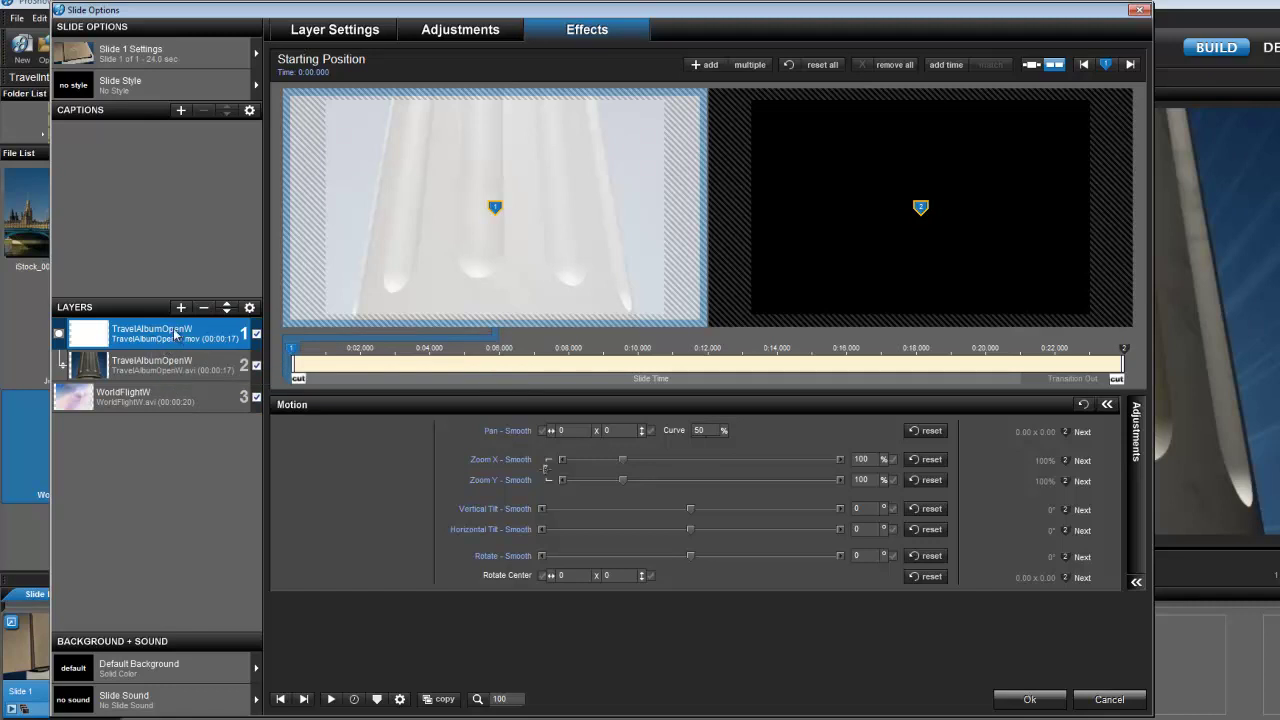
Step: Change the aspect from Auto to 16:9 for the .mov mask layer and the .avi video layer
click(333, 33)
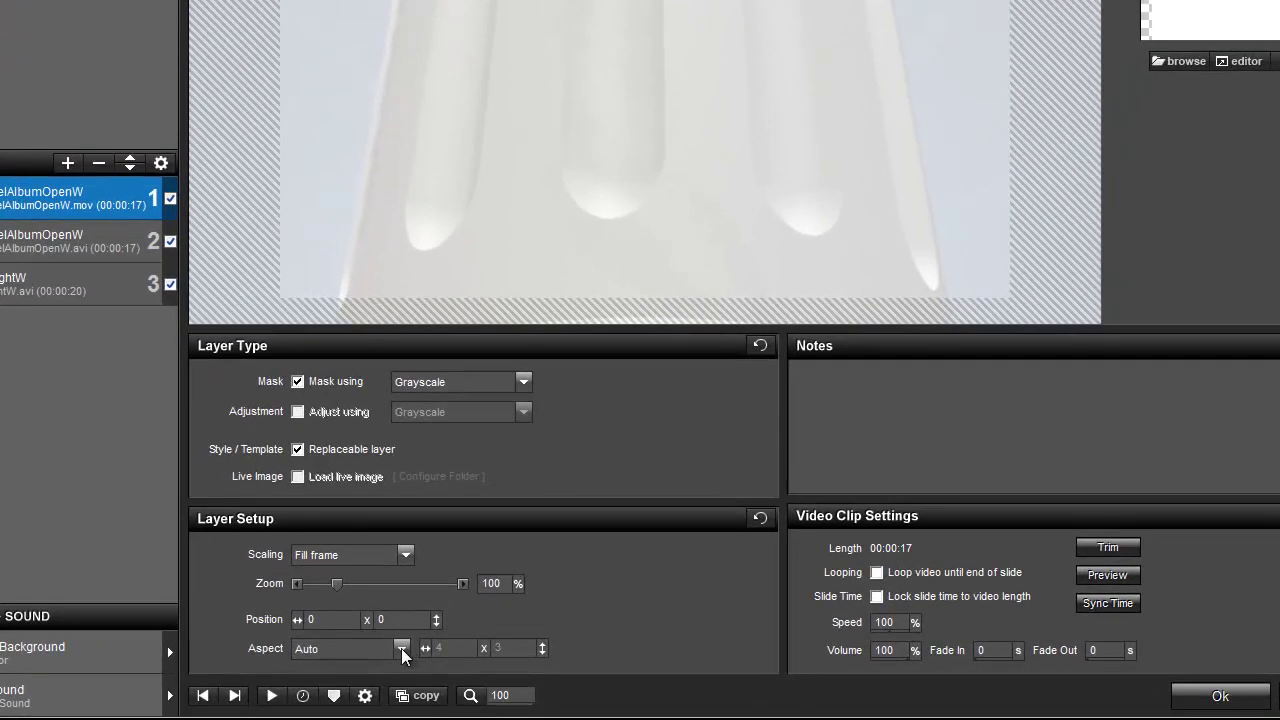
click(401, 648)
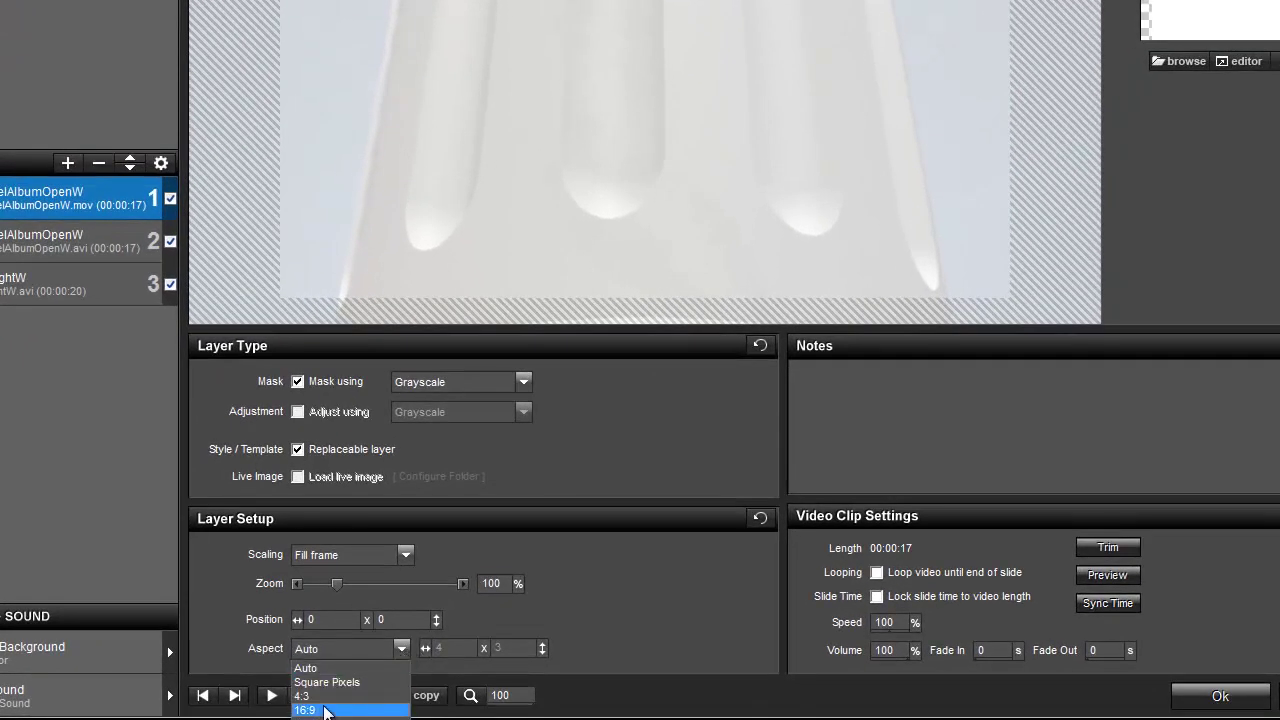
click(317, 711)
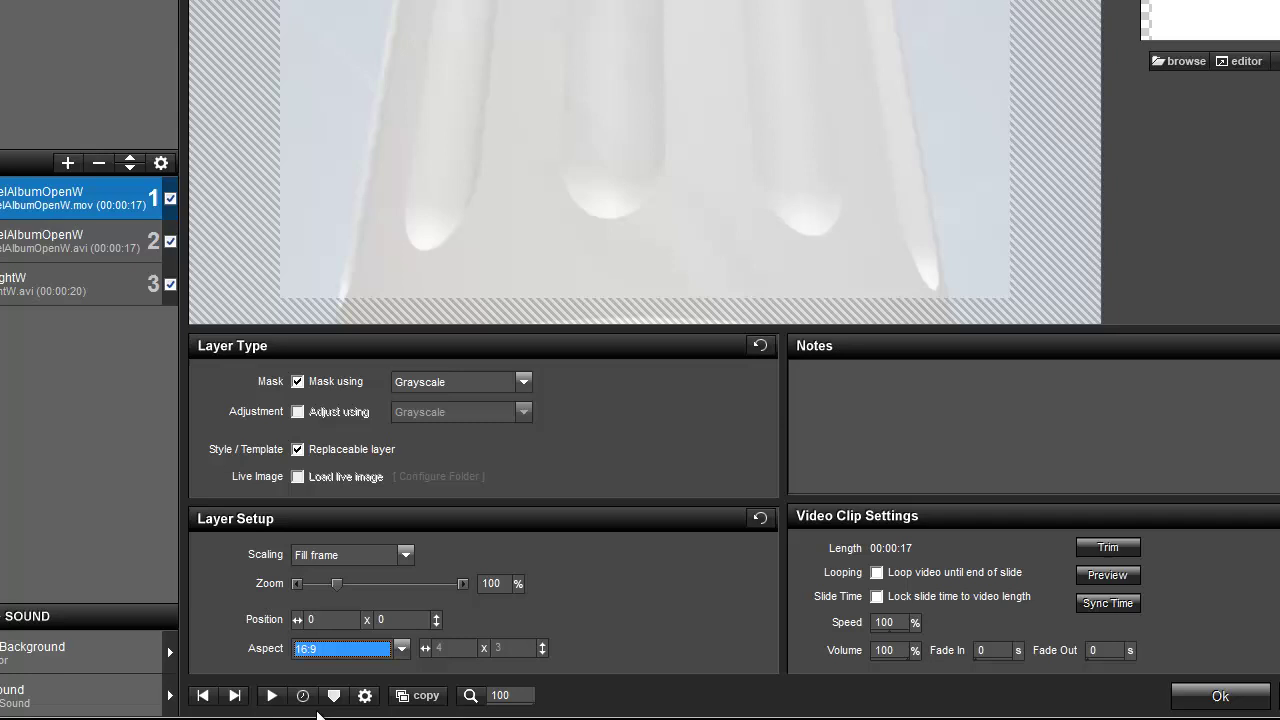
click(66, 248)
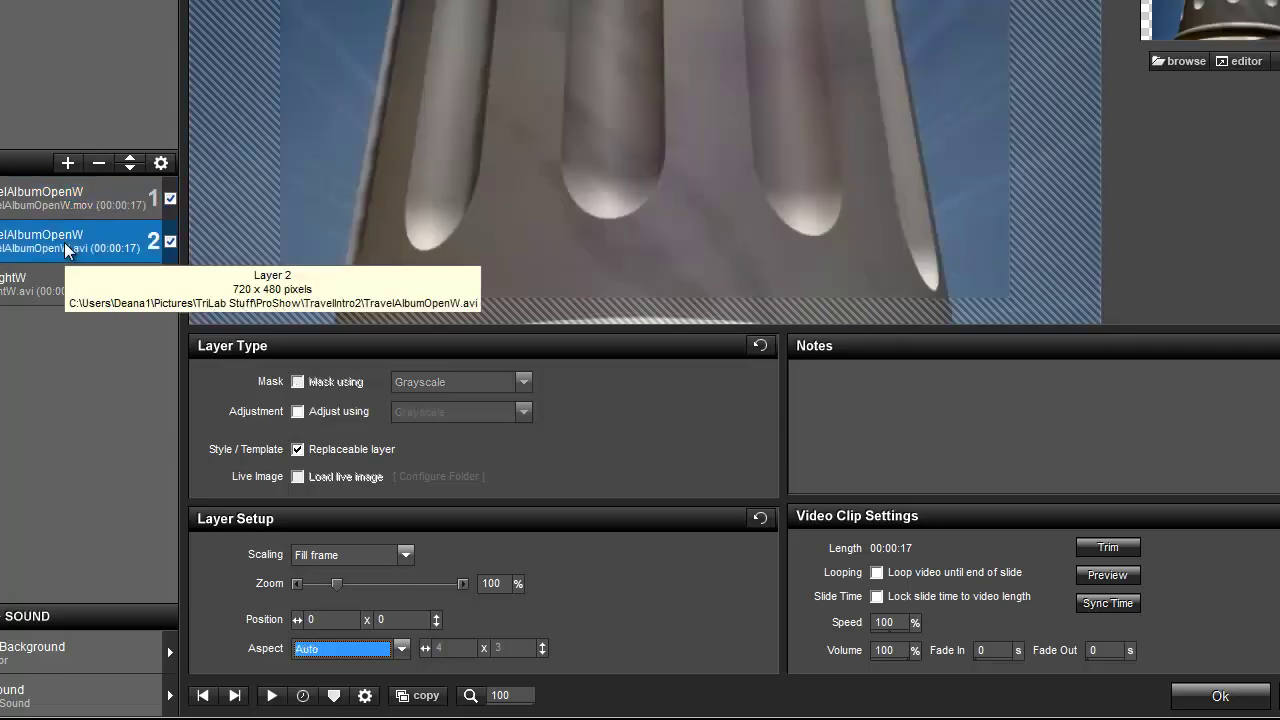
click(401, 649)
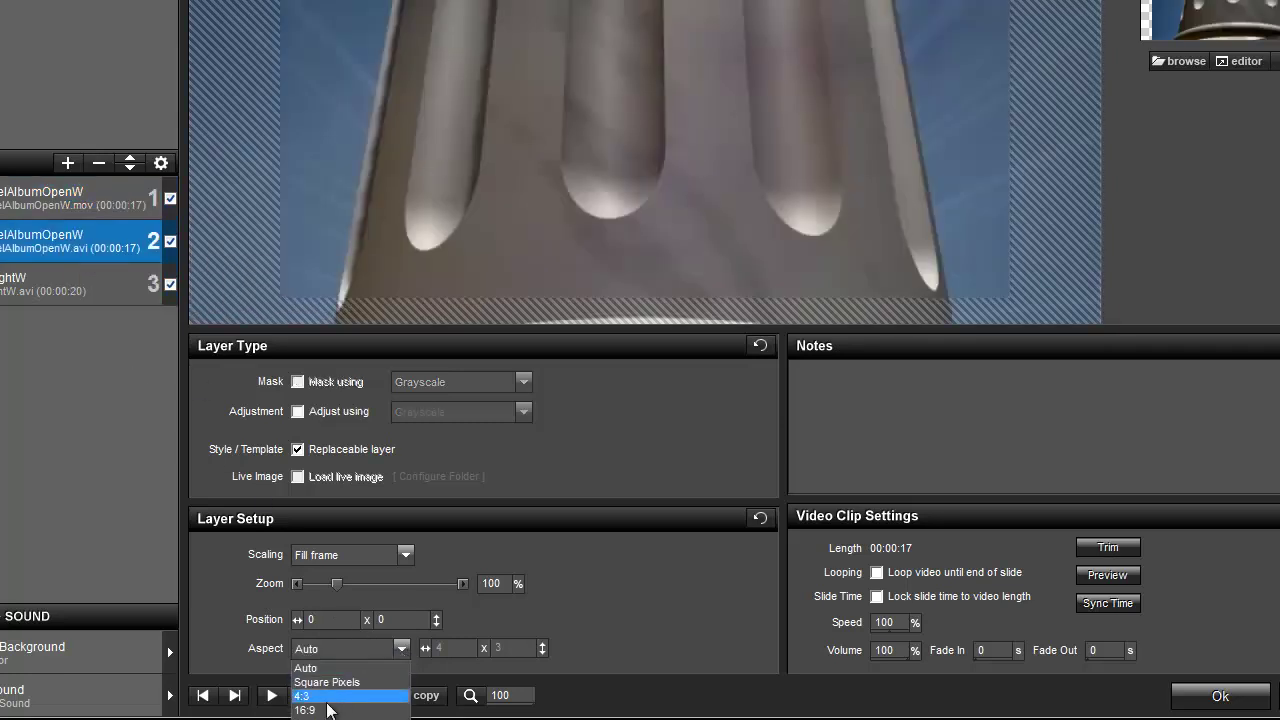
click(330, 708)
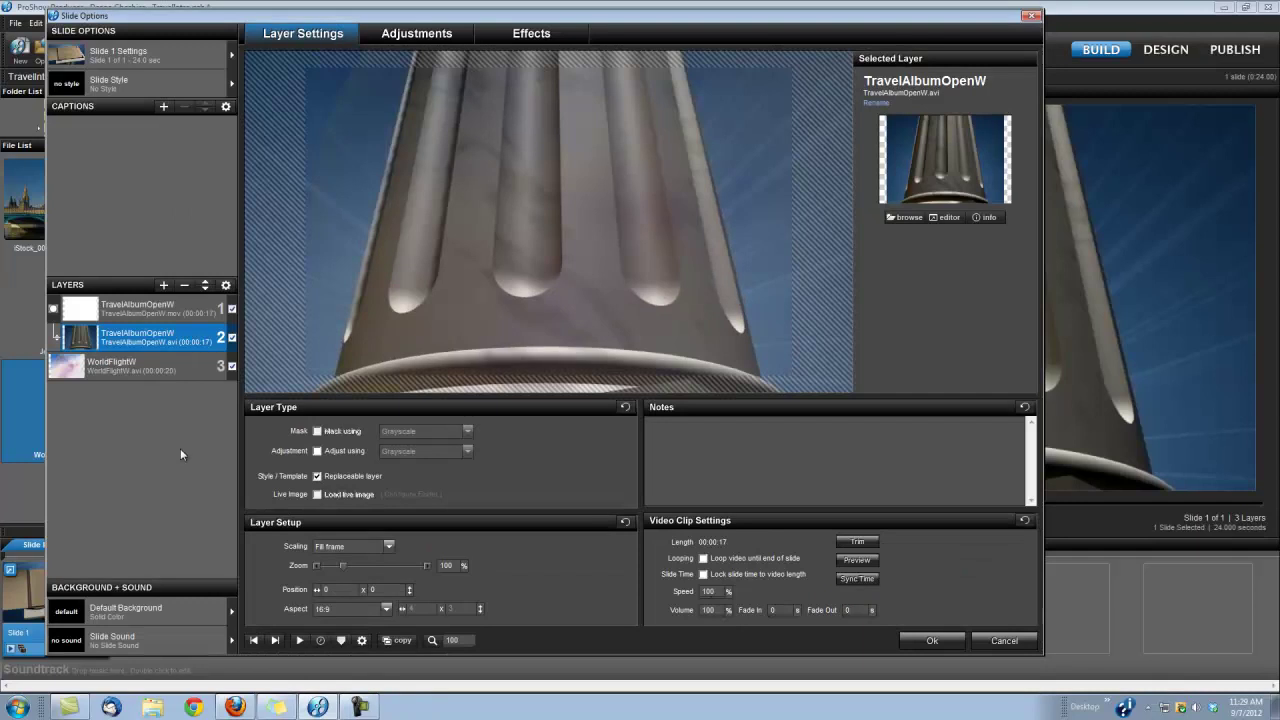
Step: Move the WorldFlightW layer's first motion keyframe to 12.5 seconds
click(131, 370)
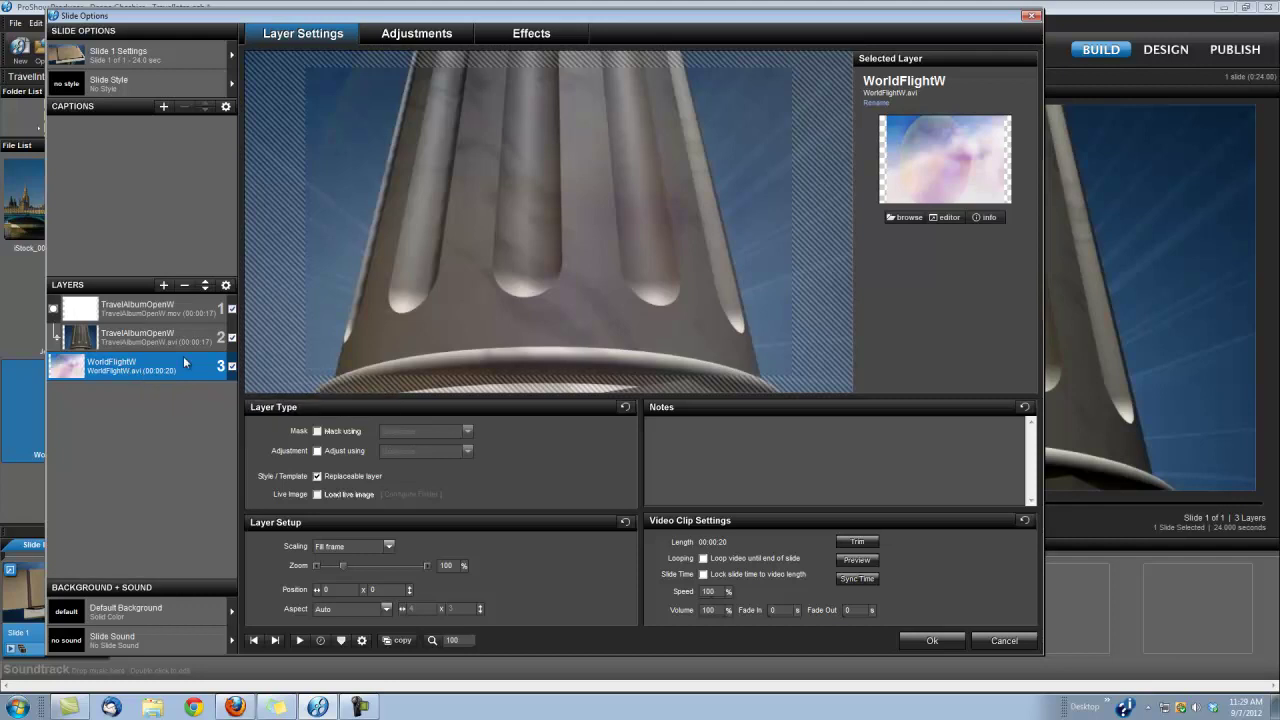
click(537, 39)
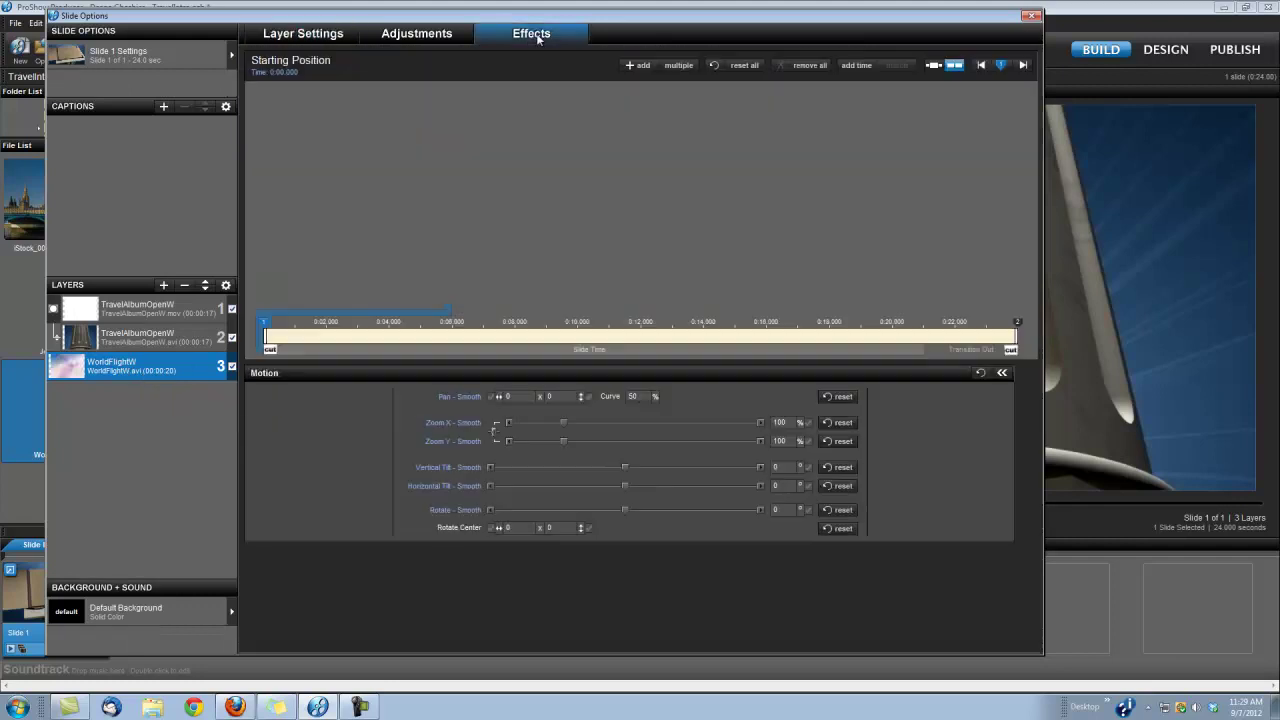
right_click(265, 326)
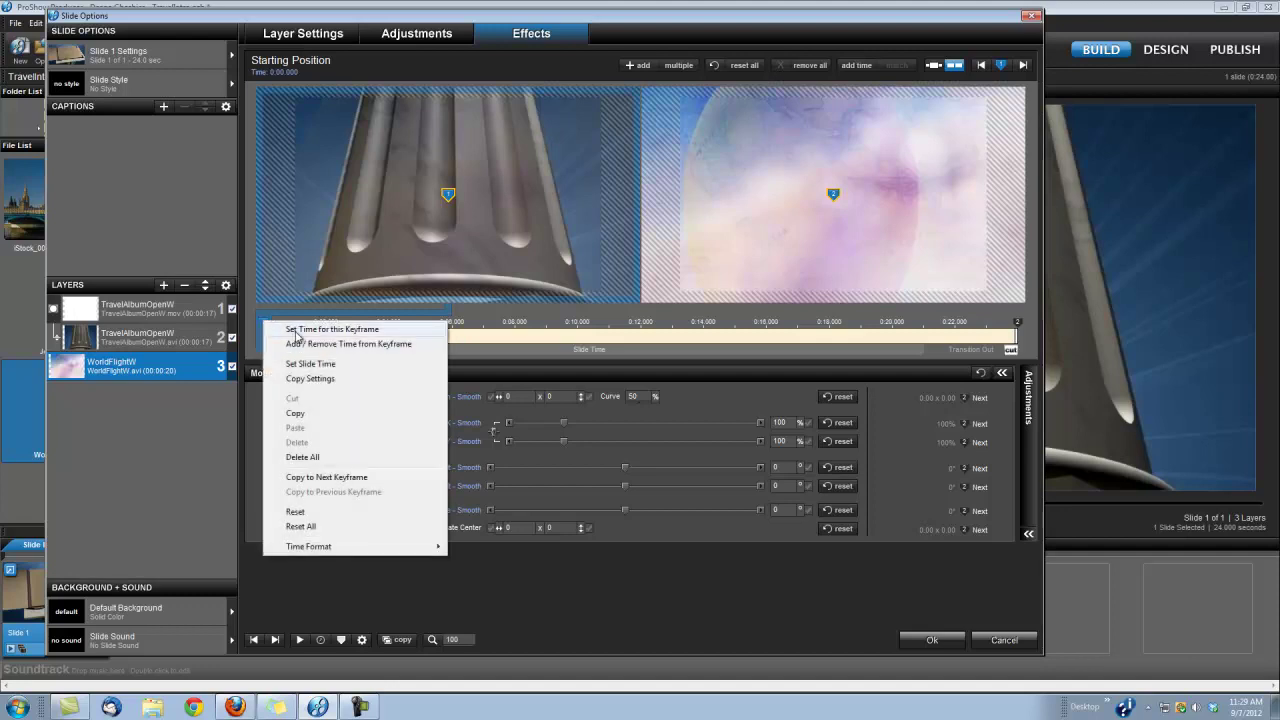
click(296, 331)
text(12.5)
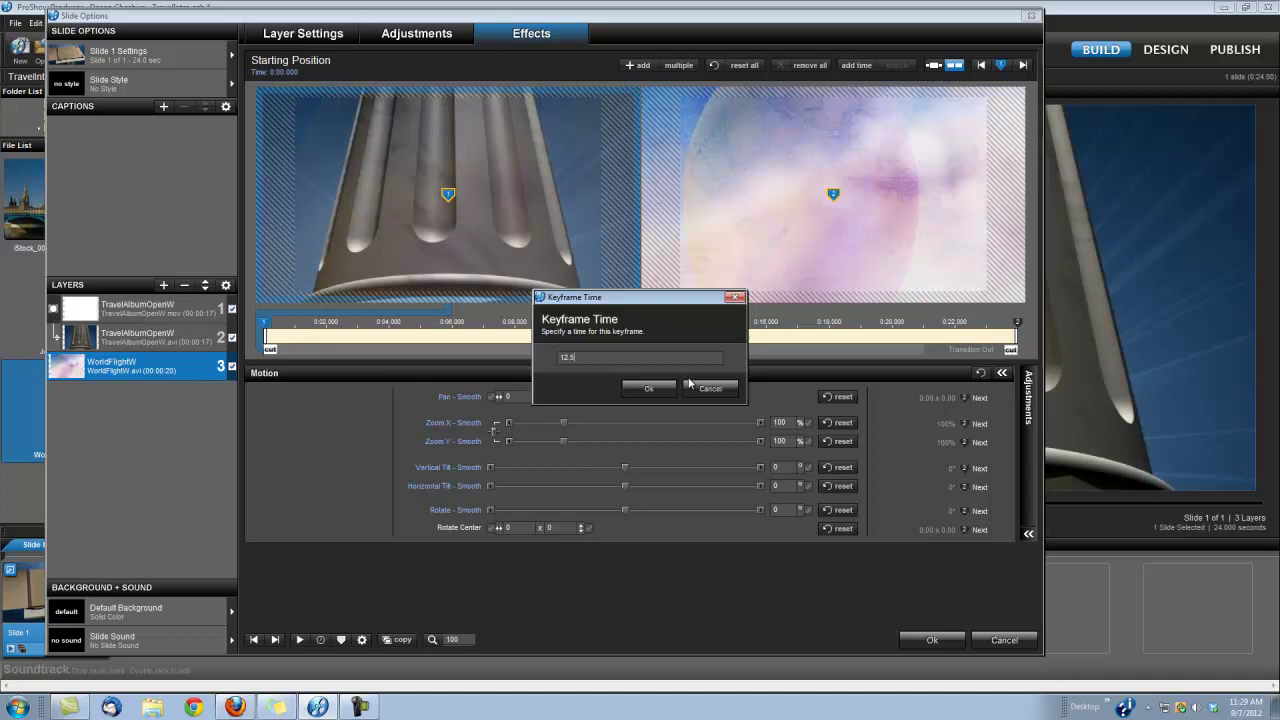
click(655, 389)
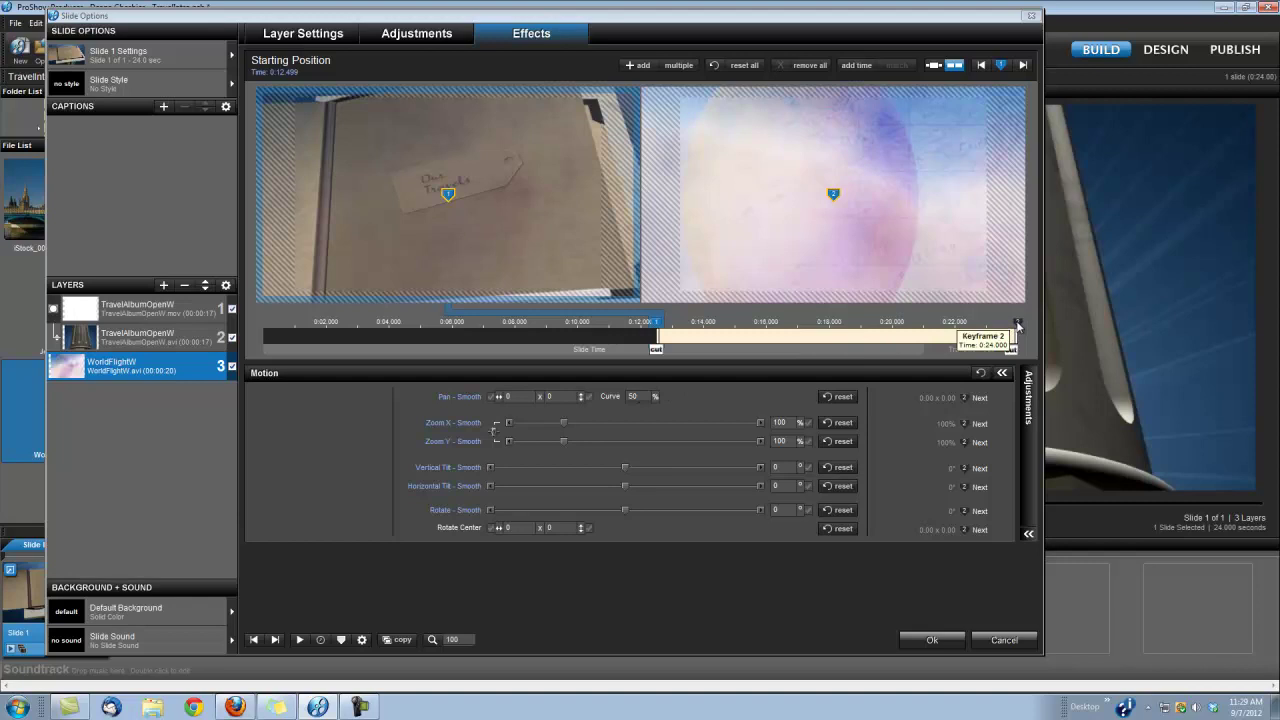
Step: Move the WorldFlightW layer's ending motion keyframe from 24 to 22 seconds
right_click(1017, 324)
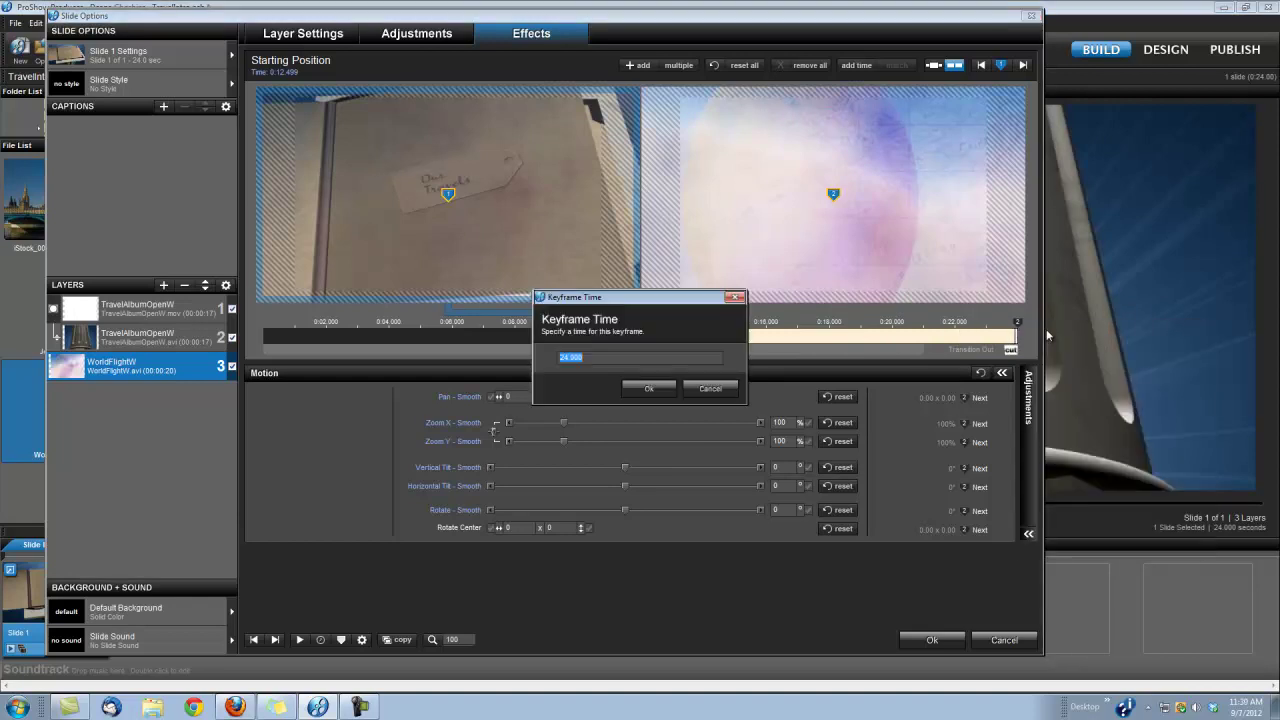
text(22)
click(649, 389)
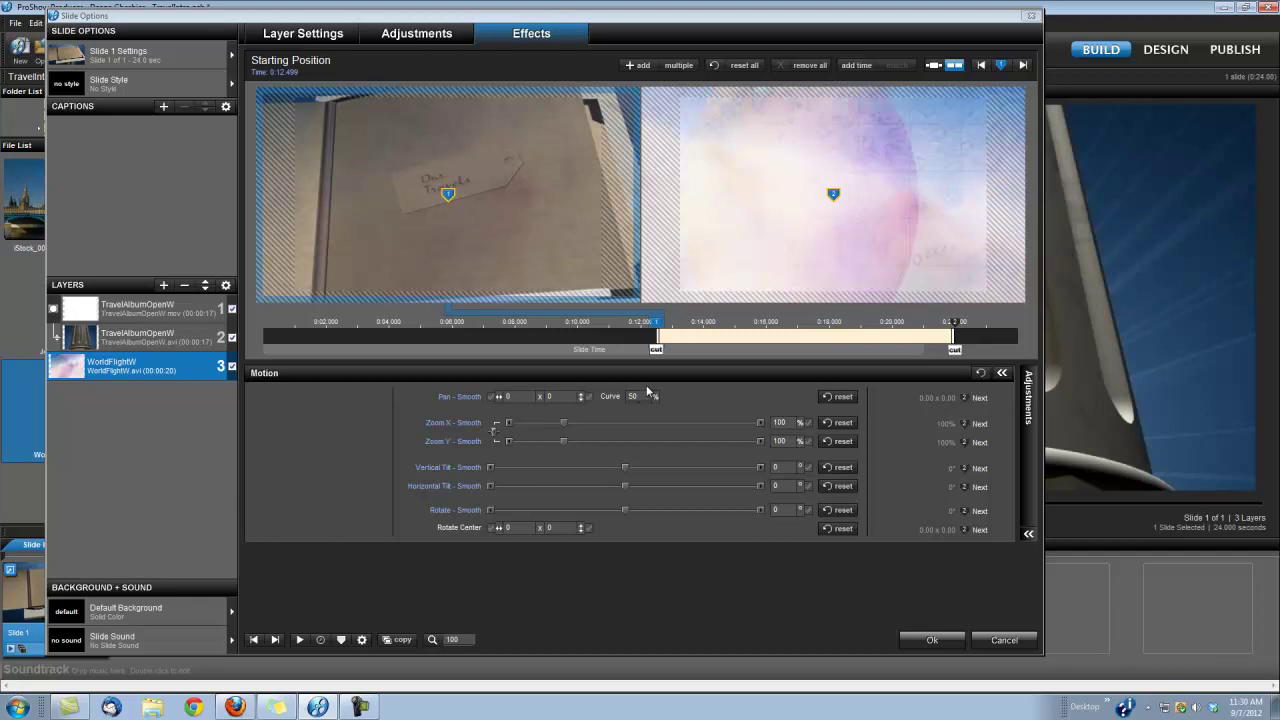
Step: Trim WorldFlightW's start to about 0:11, leaving an 8-second clip
click(323, 40)
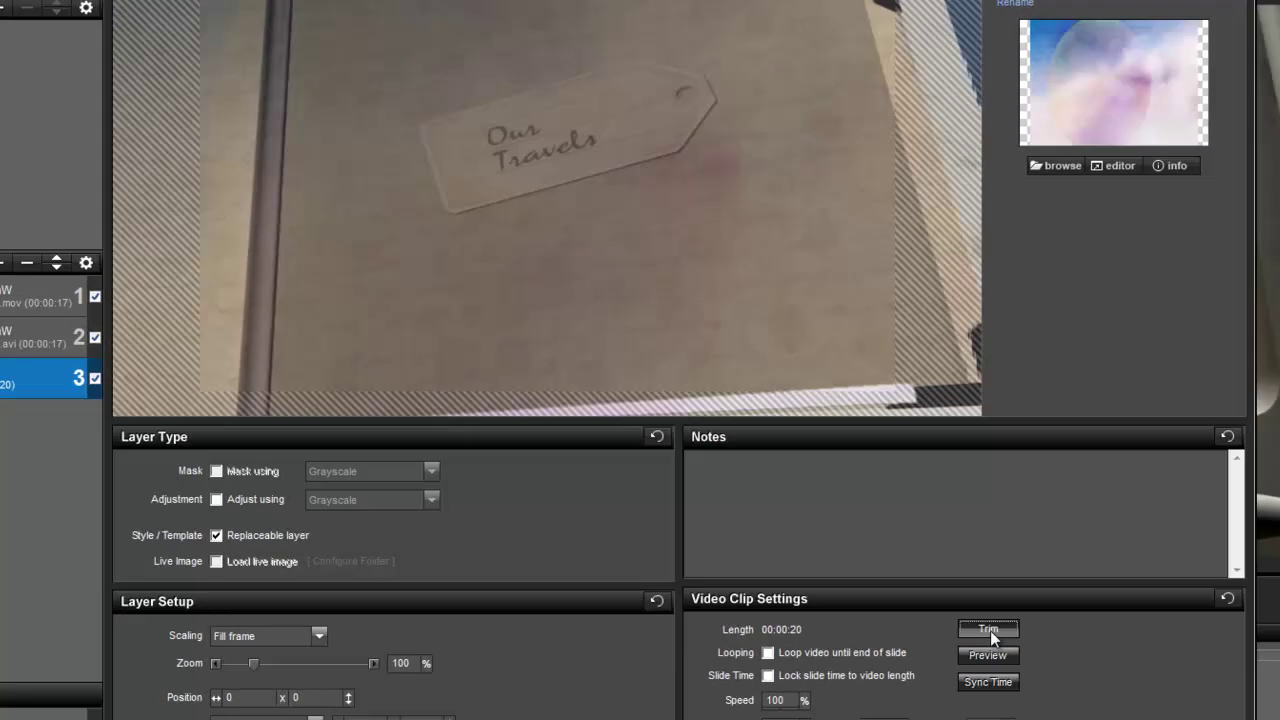
click(856, 543)
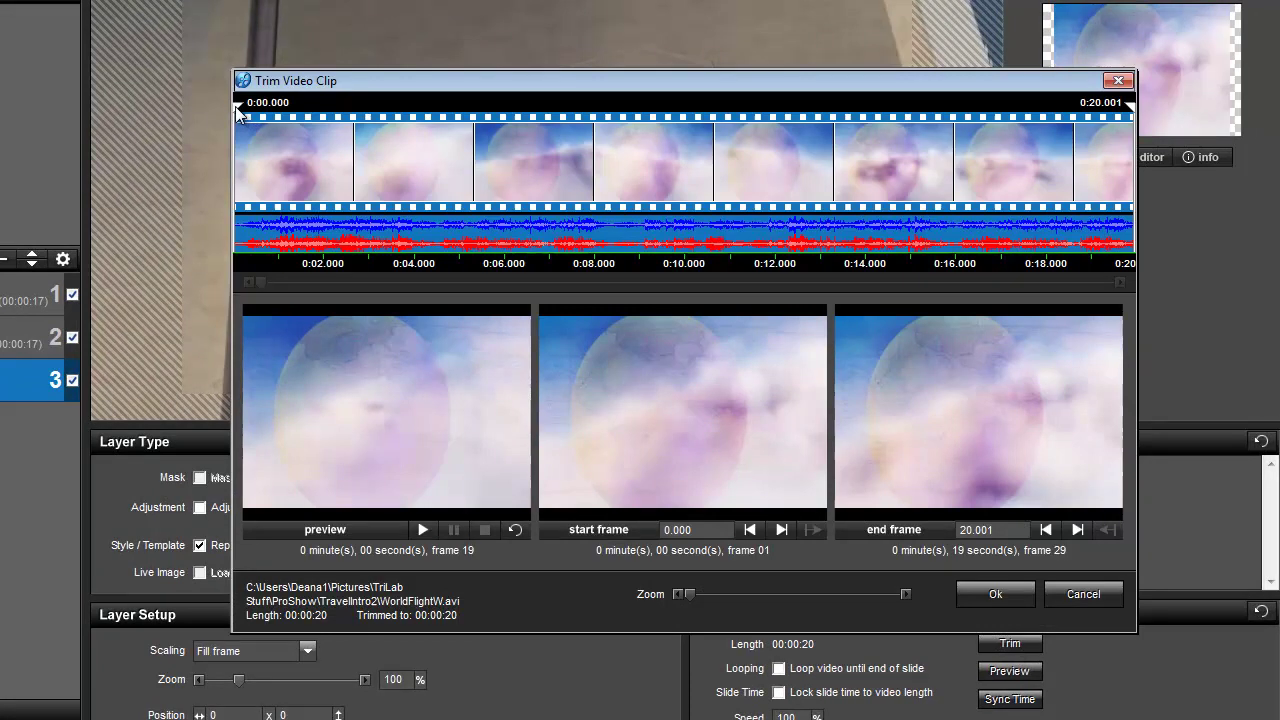
drag(239, 112, 733, 167)
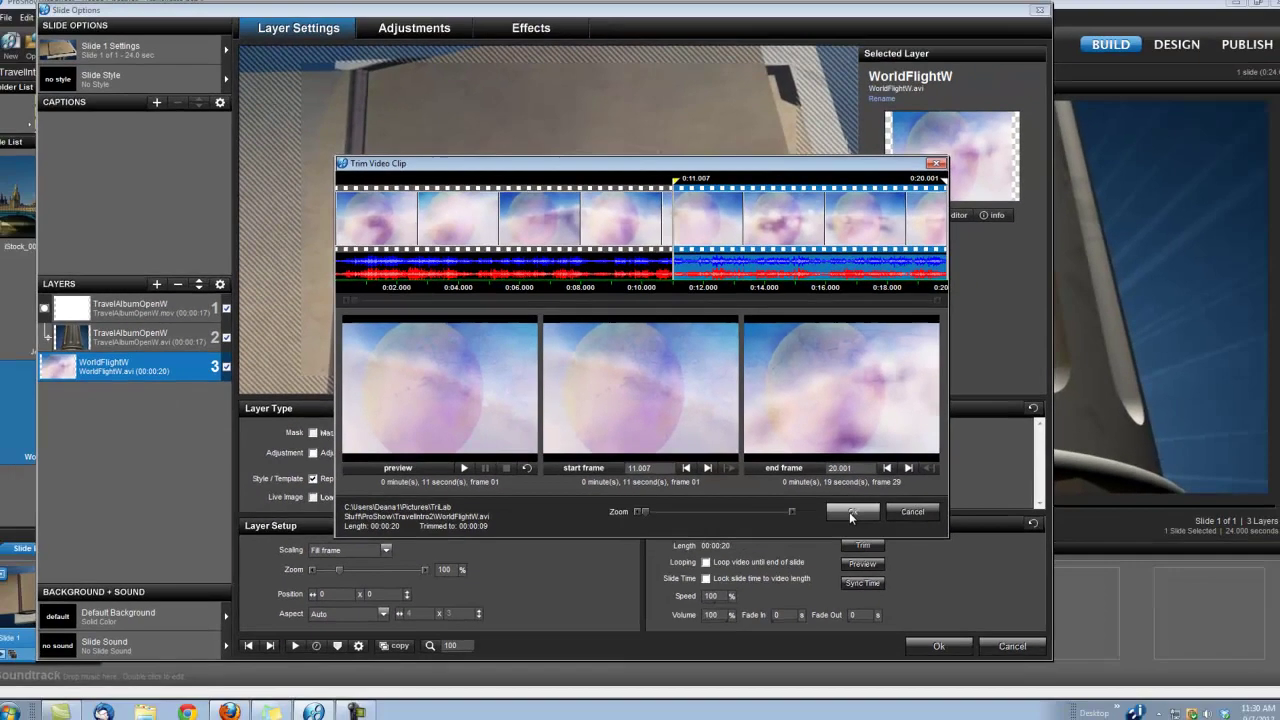
click(995, 594)
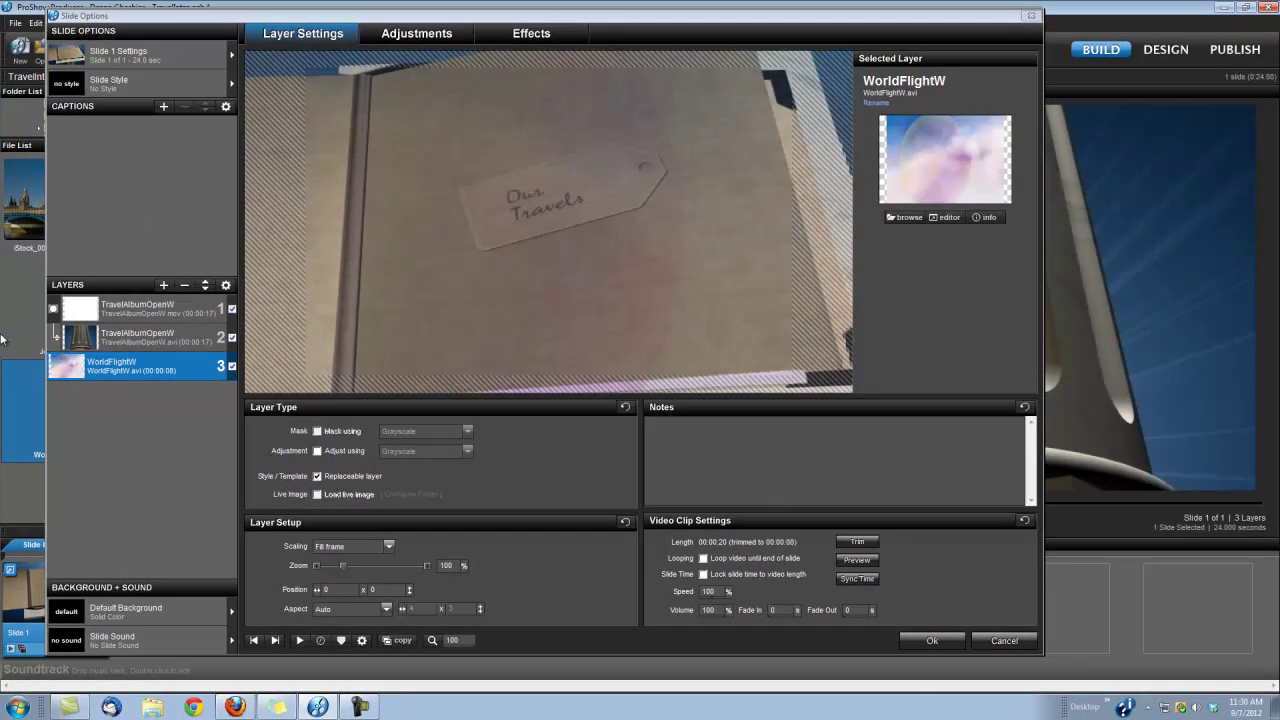
Step: Add a 'Trip to London' caption and position it at 28.17 x 46.68, left of centre
click(162, 107)
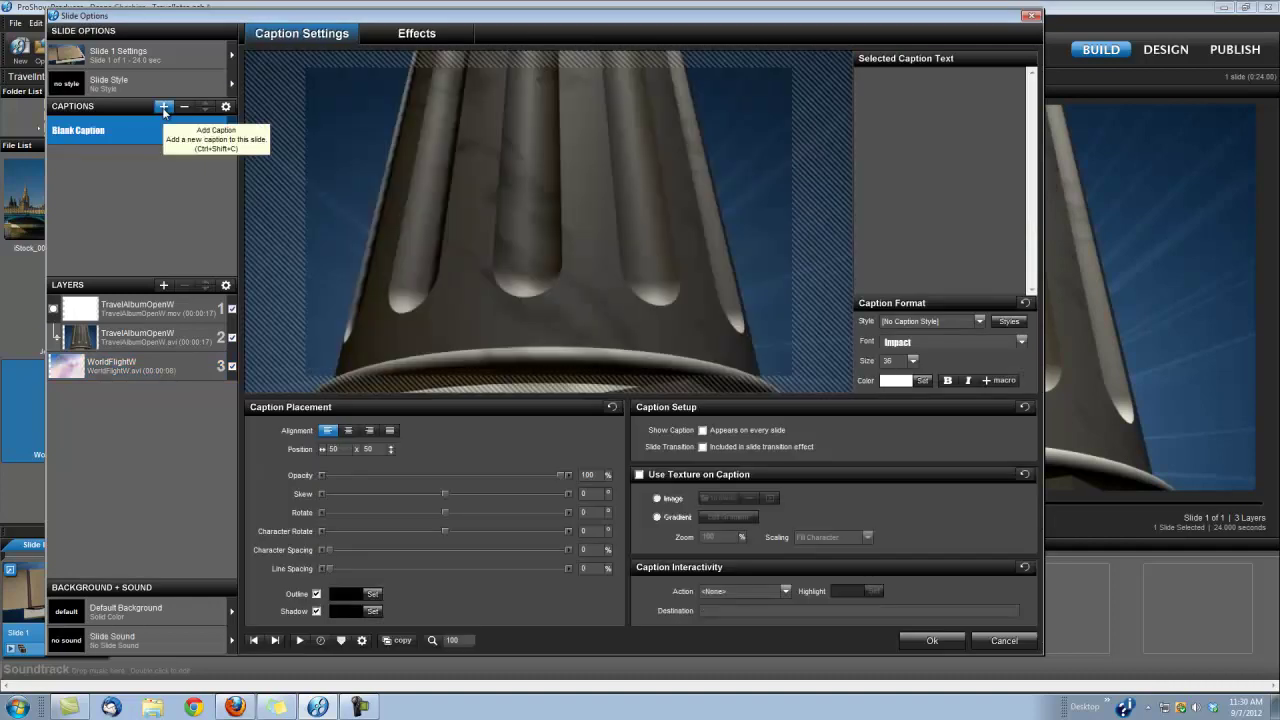
text(T)
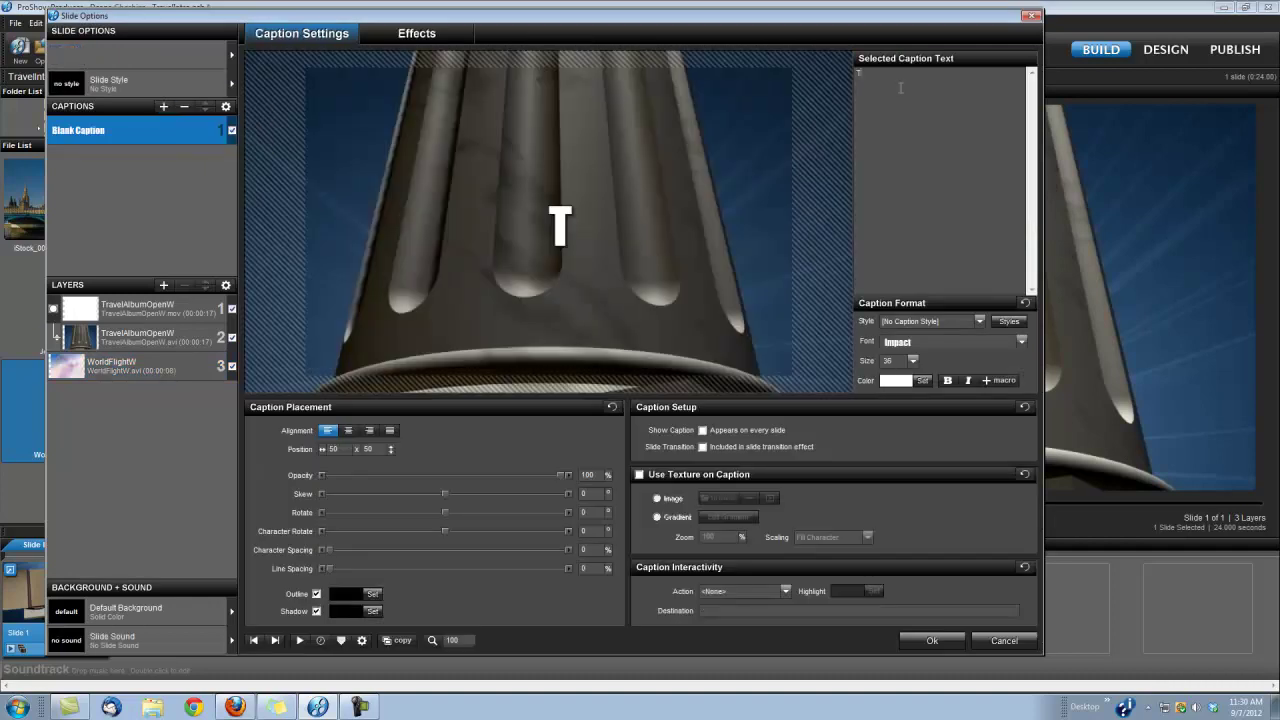
text(rip to London)
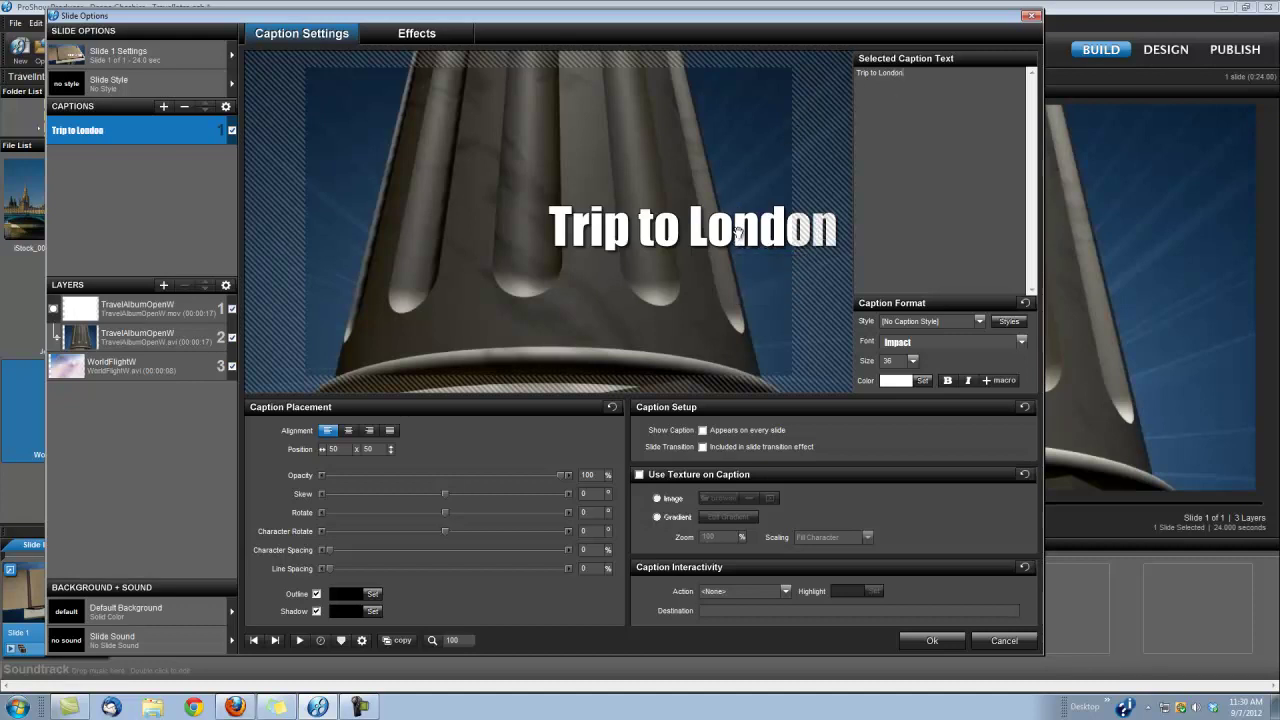
drag(735, 238, 604, 222)
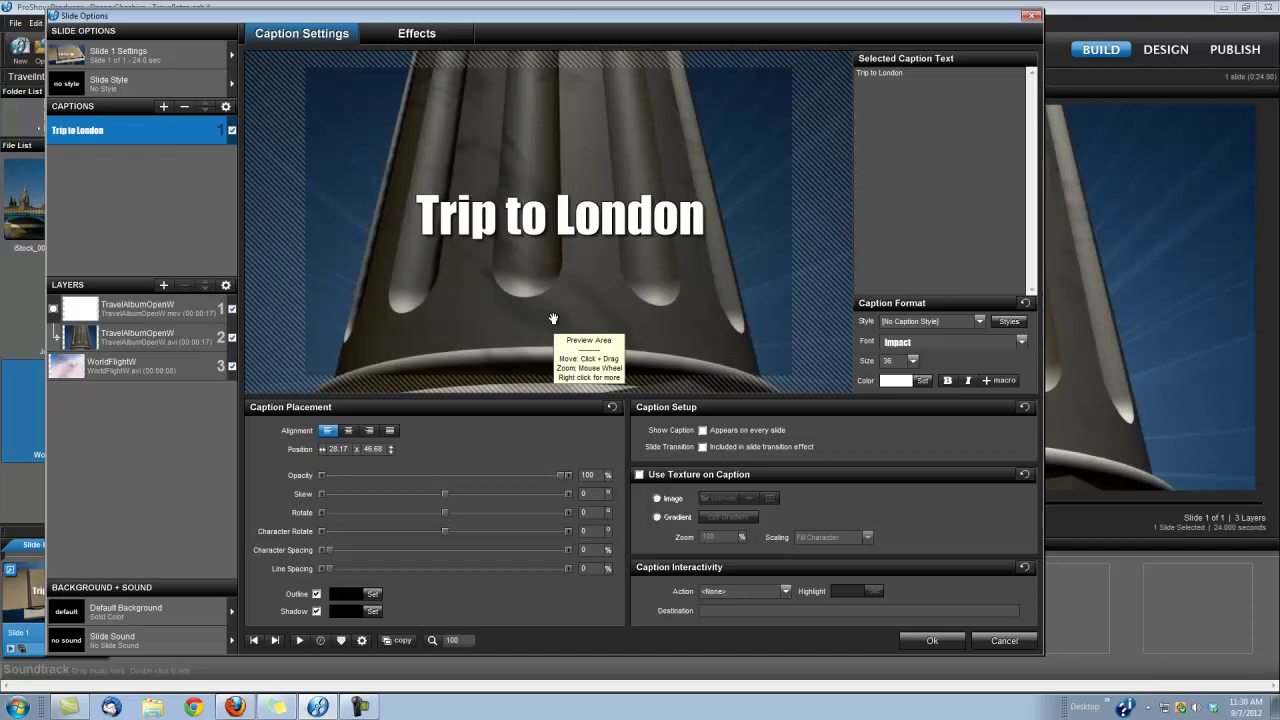
Step: Set the 'Trip to London' caption's motion keyframes to 17 and 22 seconds
click(432, 37)
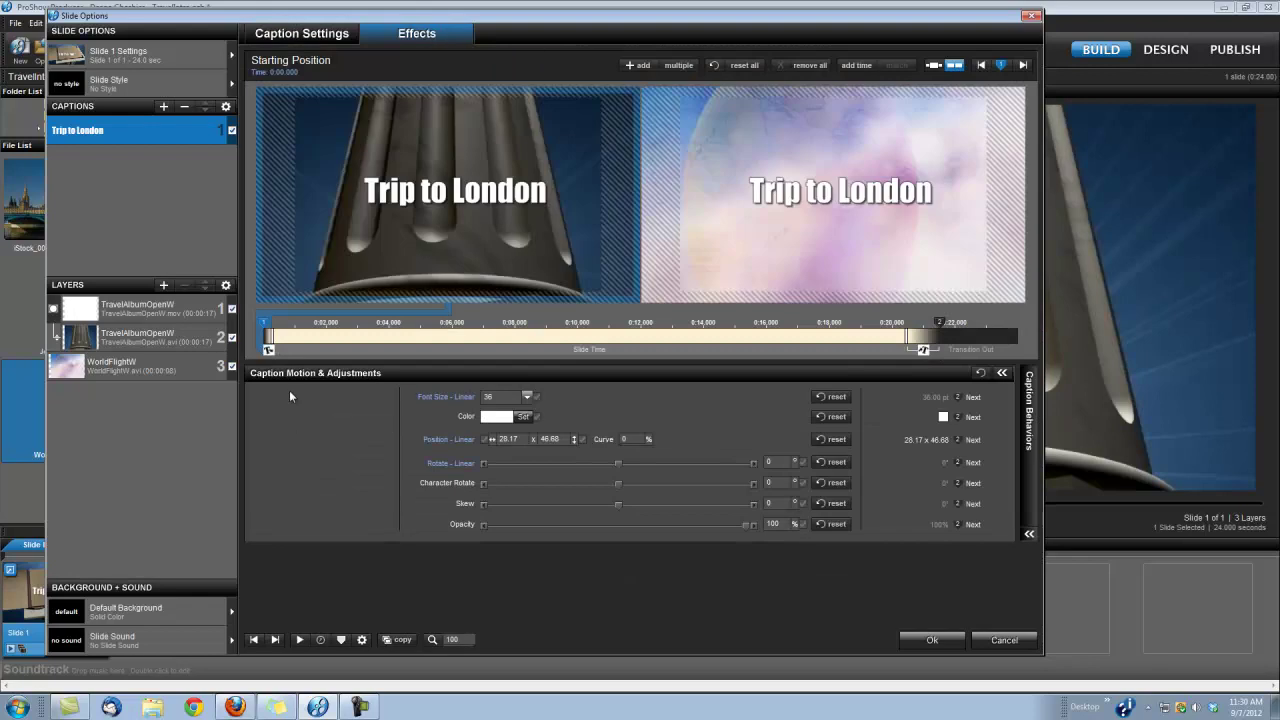
right_click(268, 330)
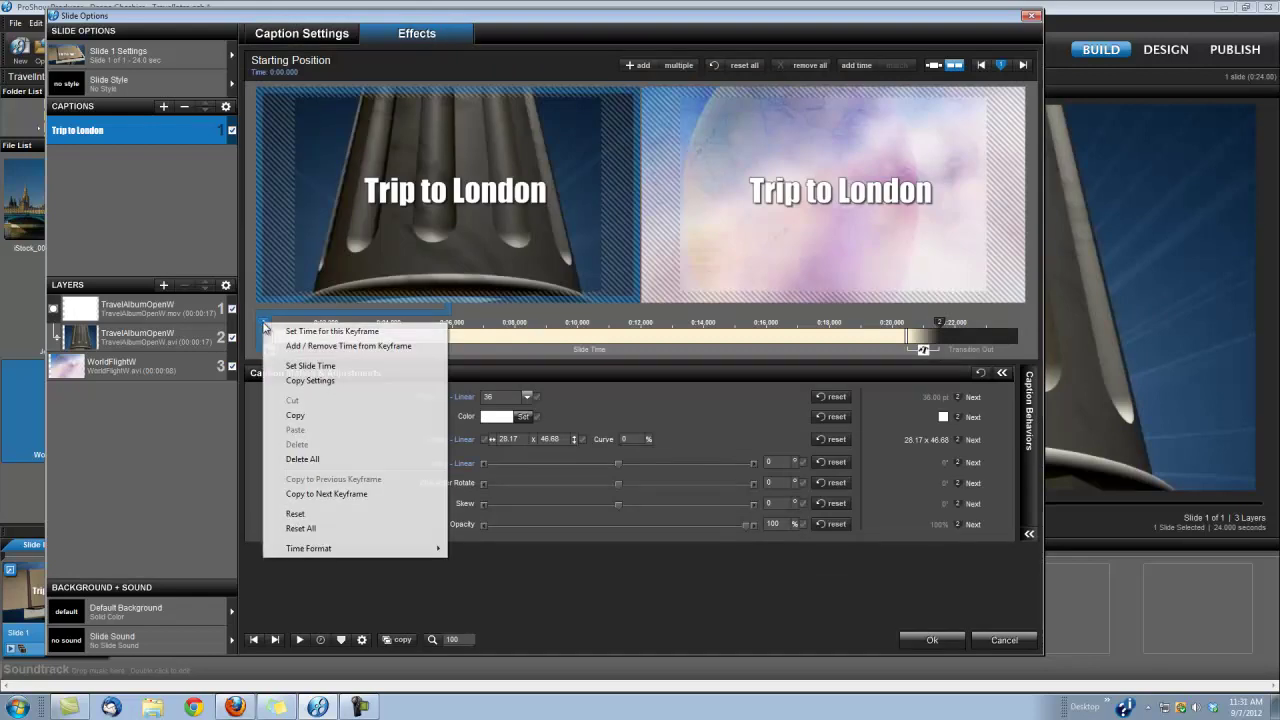
click(293, 332)
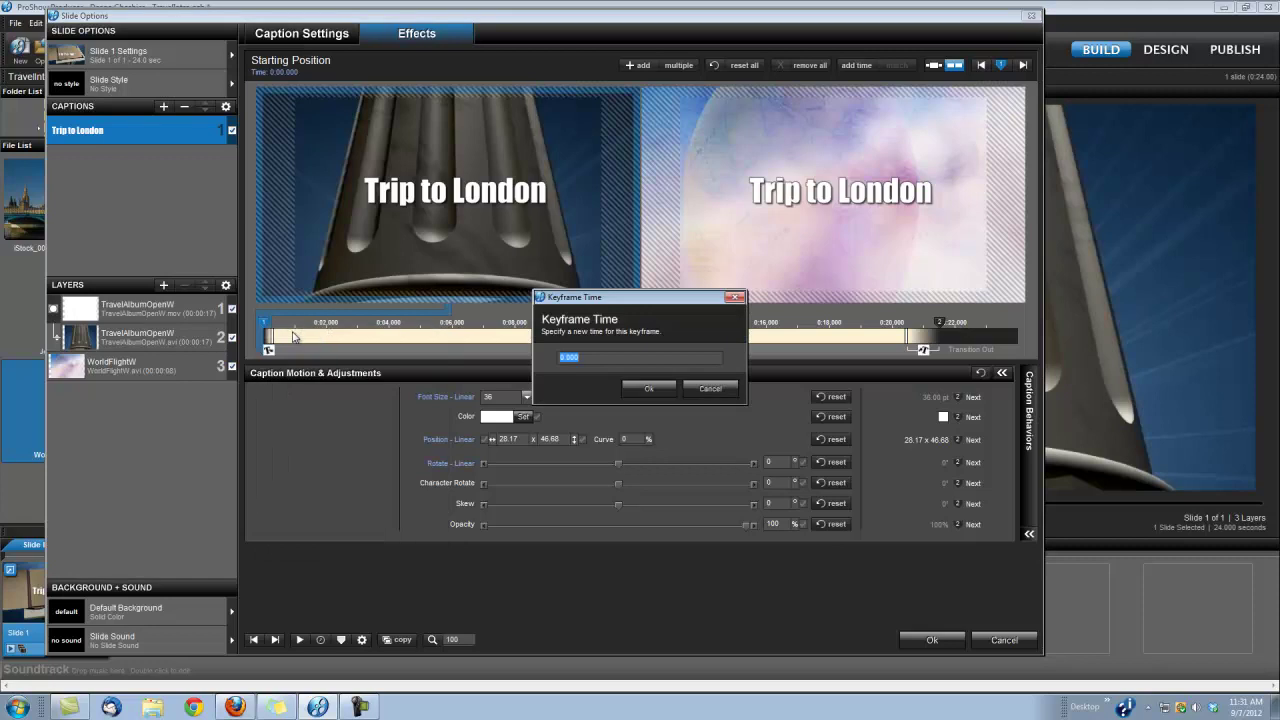
text(17)
click(648, 388)
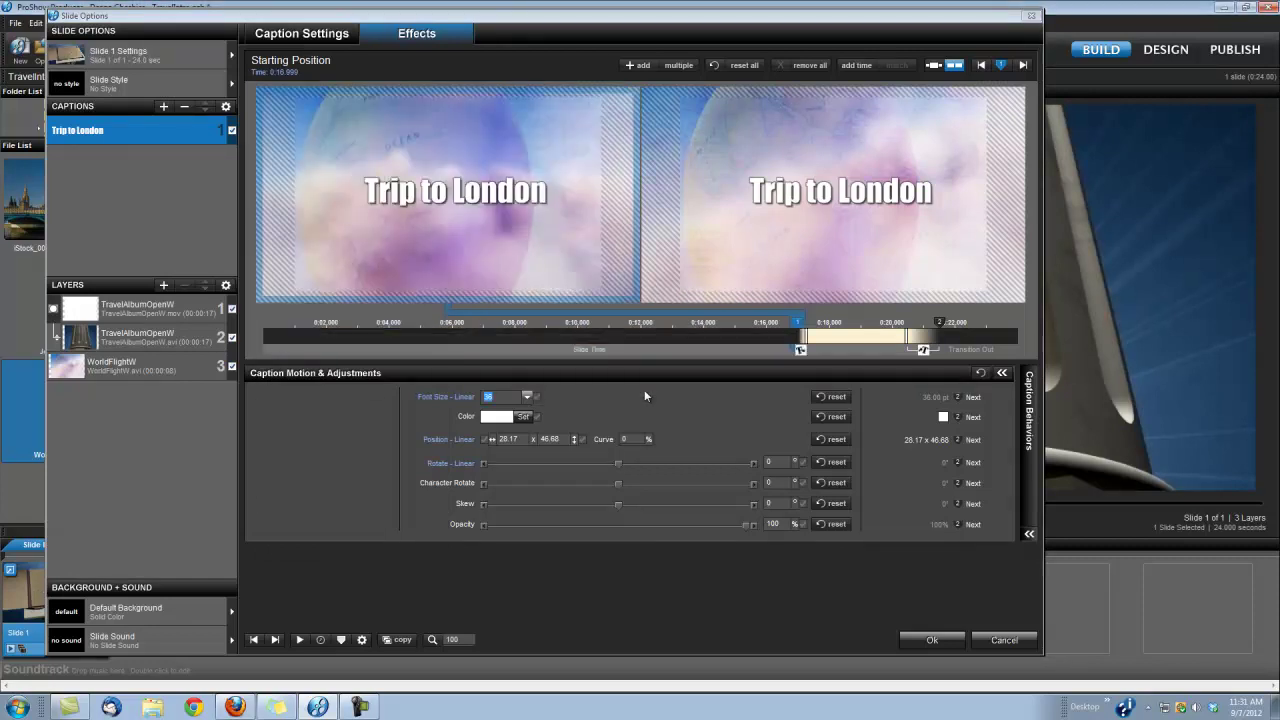
right_click(940, 322)
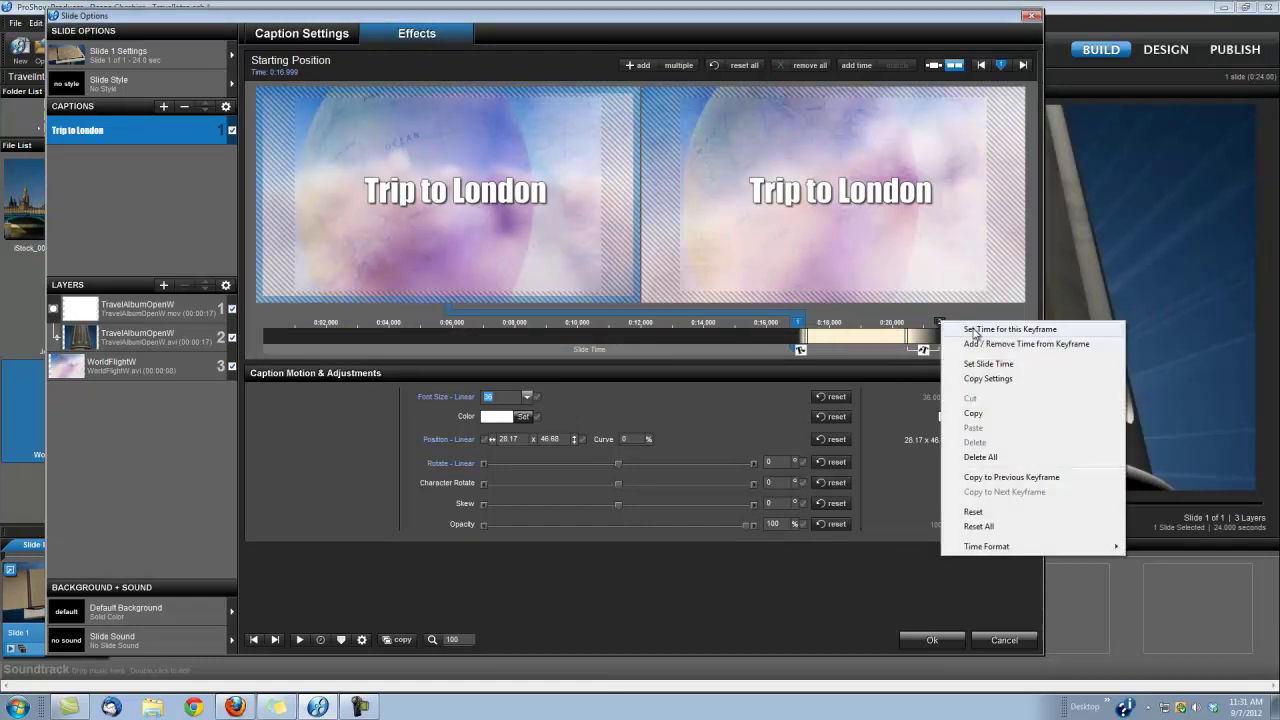
click(974, 331)
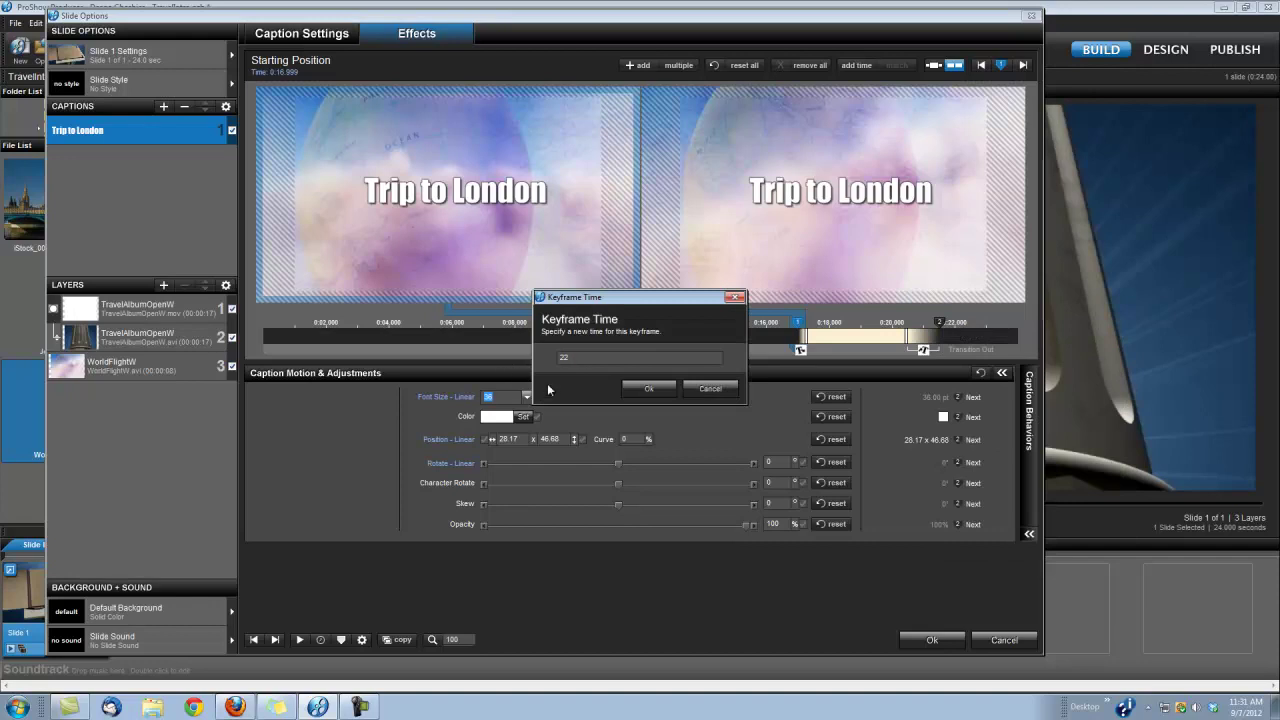
click(648, 388)
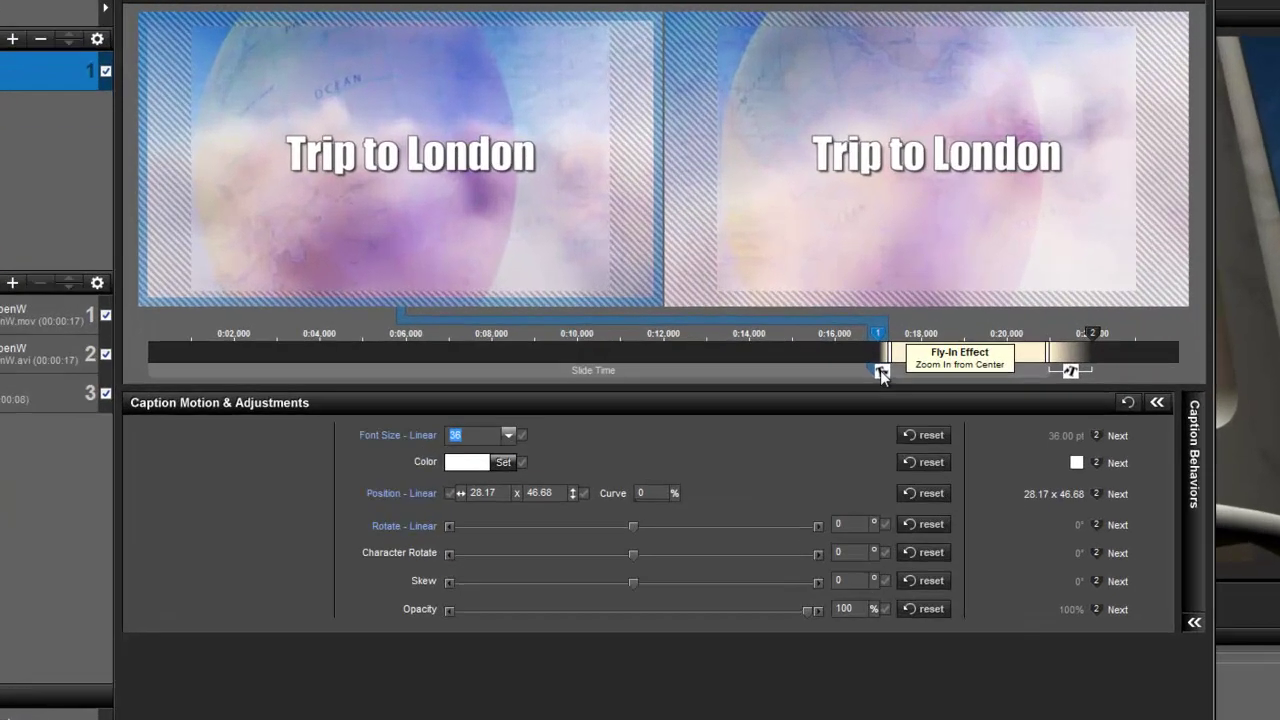
Step: Give the caption a Zoom In from Center fly-in lasting 1 second instead of 0.25
click(800, 351)
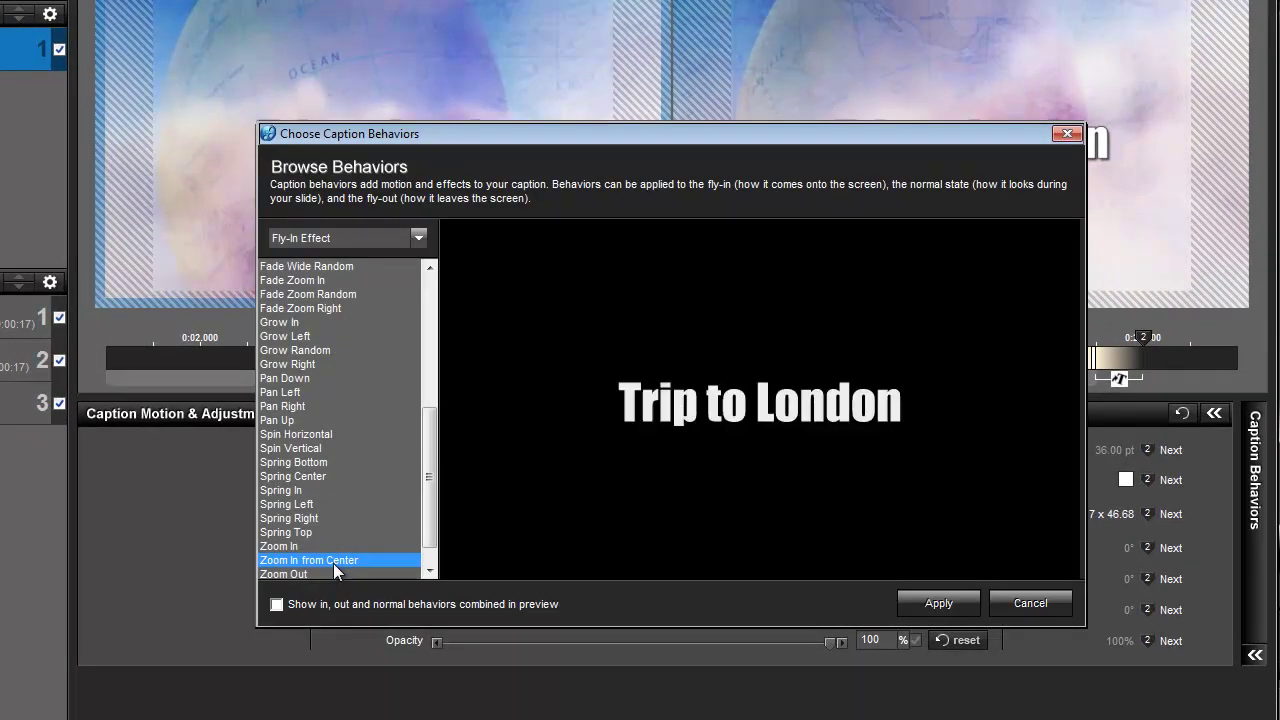
click(936, 602)
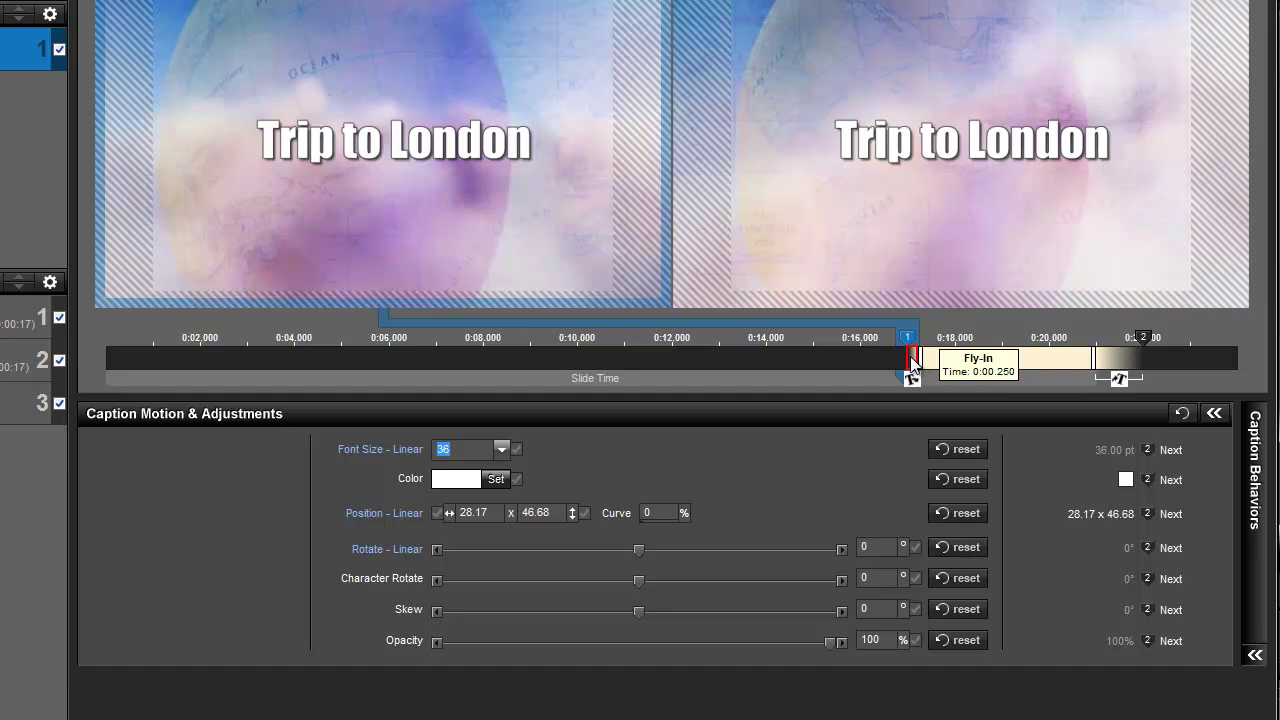
right_click(912, 362)
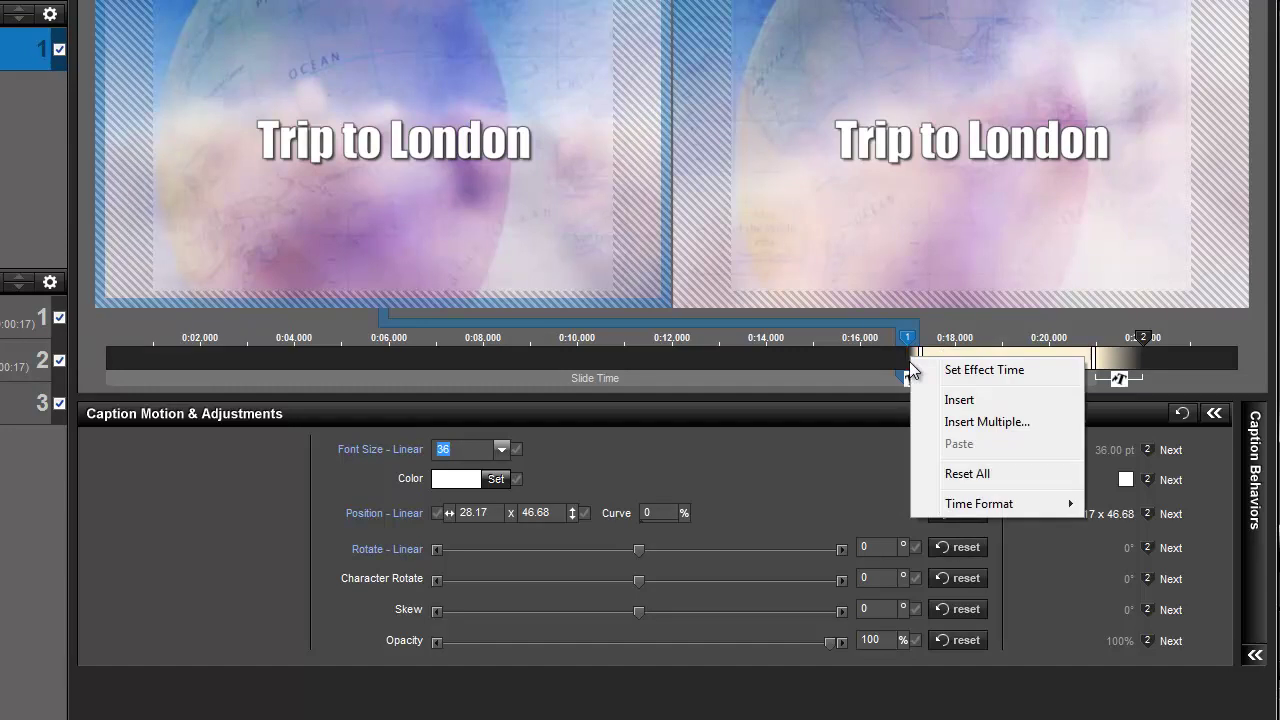
click(984, 370)
text(1)
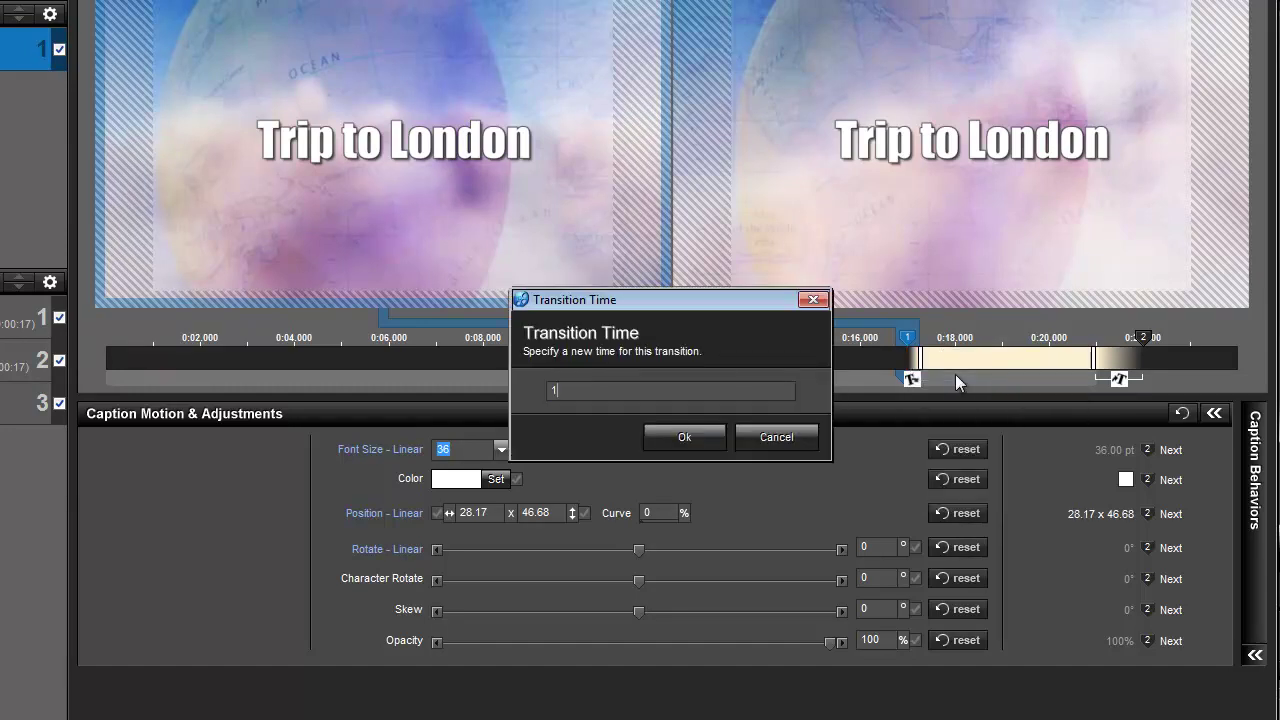
key(Return)
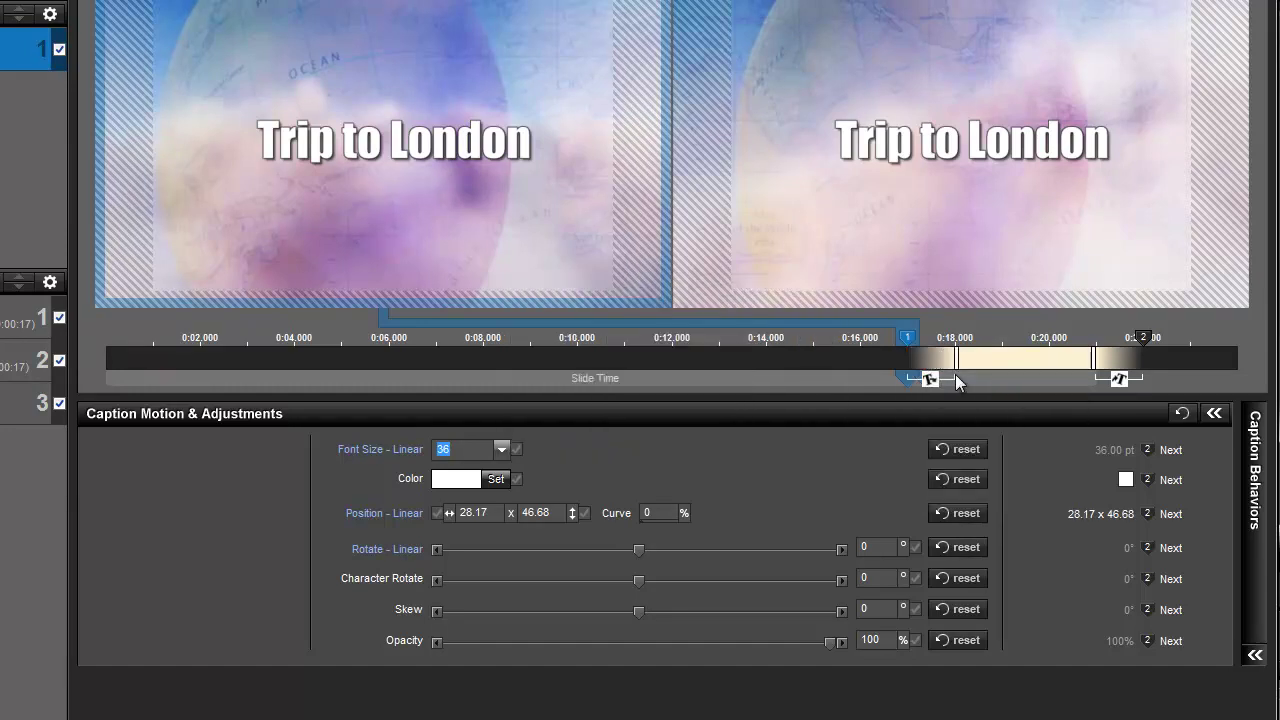
Step: Set the 'Trip to London' caption's fly-out to Pan Up, keeping its zoom-in entrance
double_click(1121, 383)
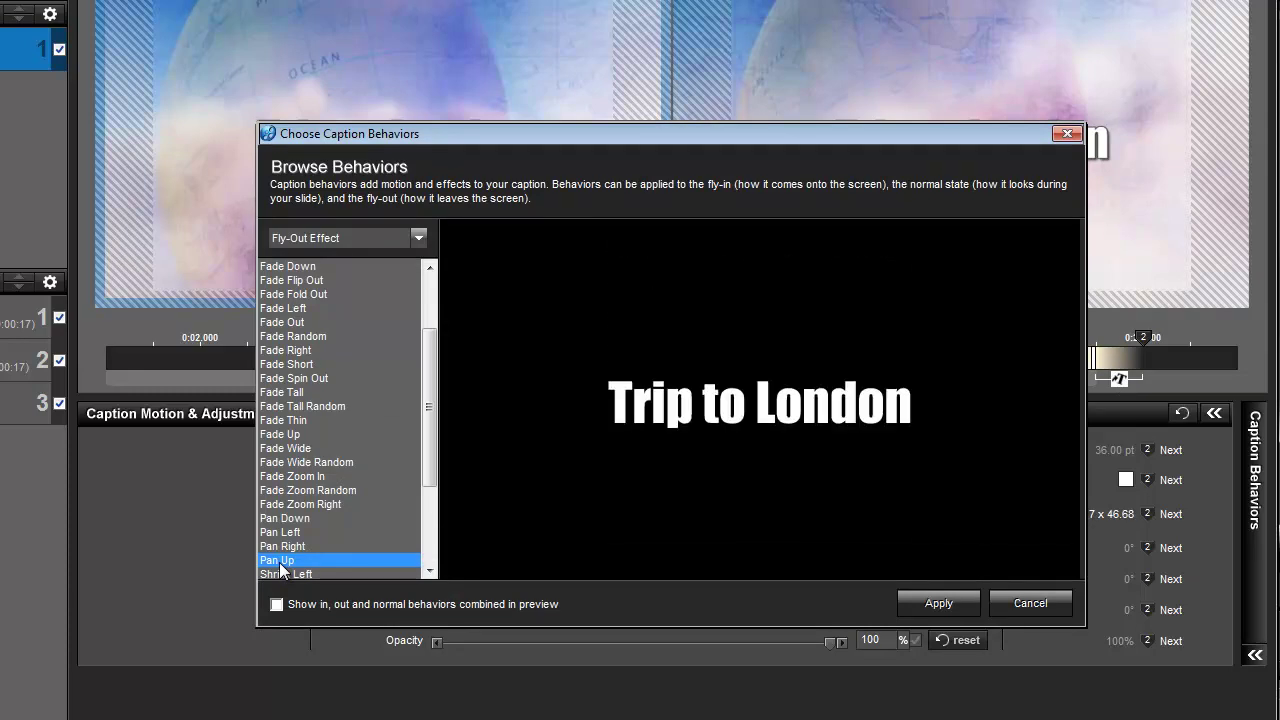
click(938, 602)
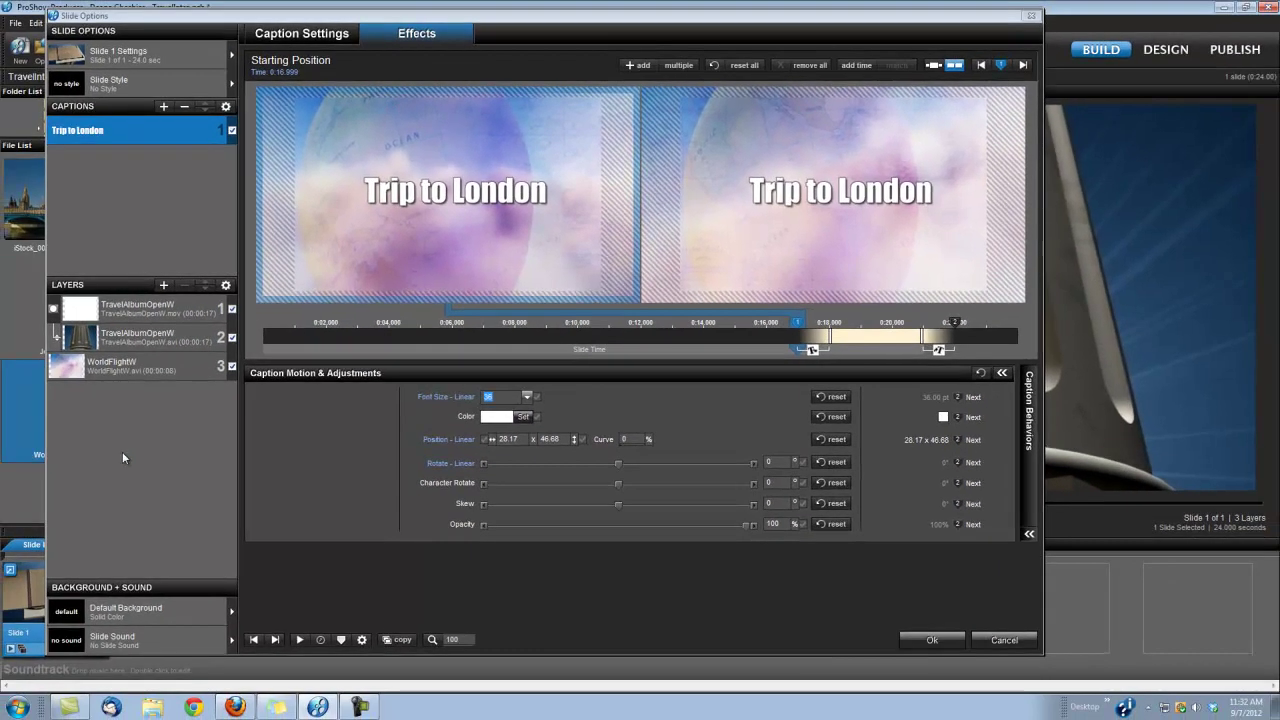
Step: Keep the slide option changes, then add the Big Ben photo as Slide 2 lasting 3 seconds
click(933, 640)
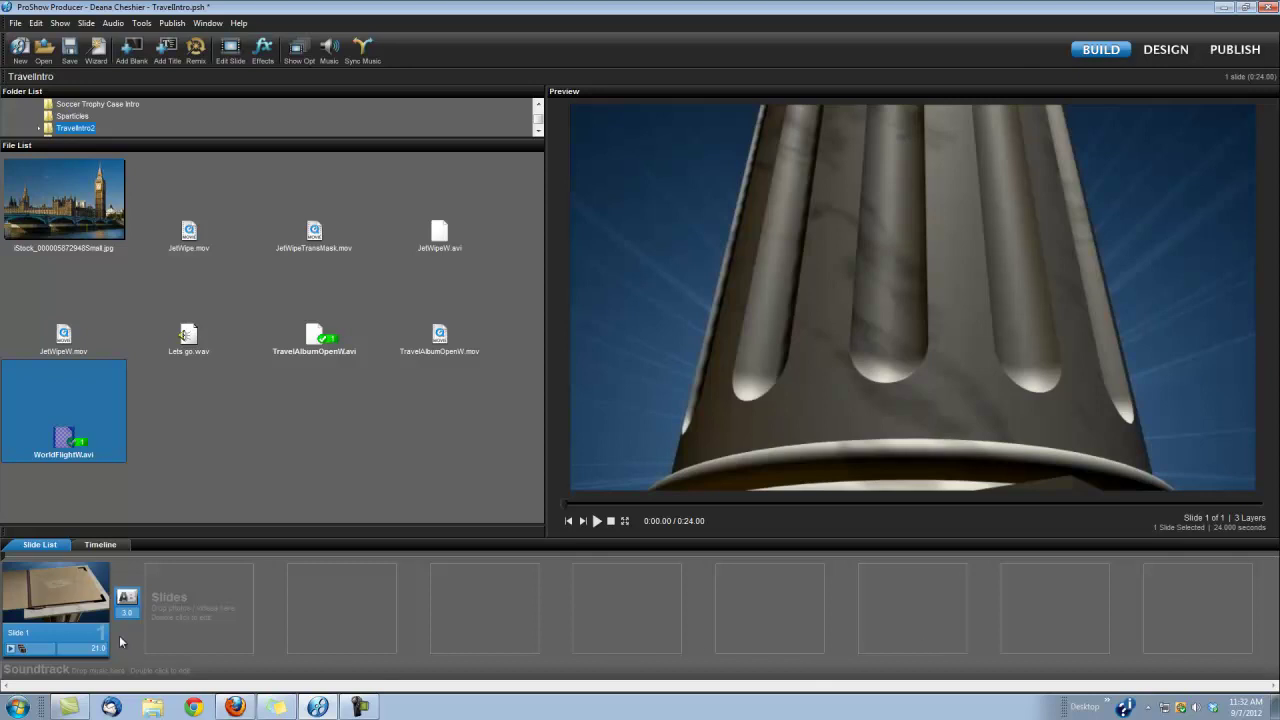
click(66, 210)
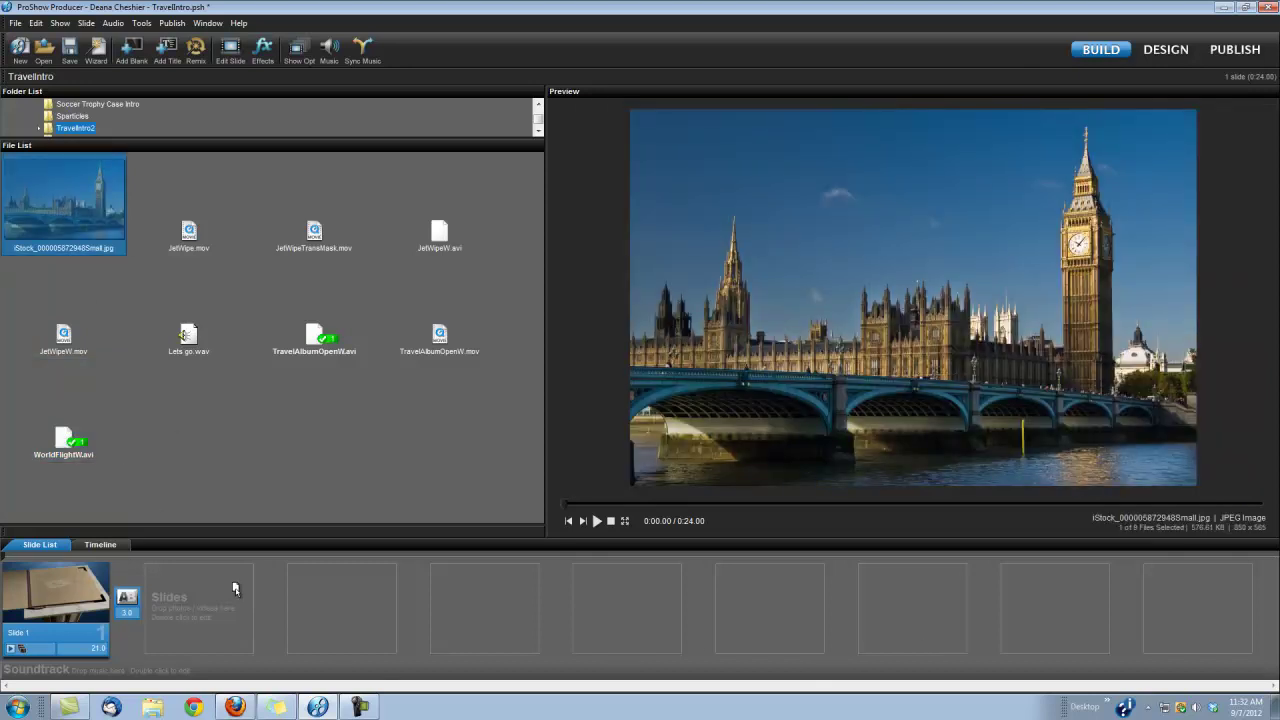
drag(215, 619, 215, 620)
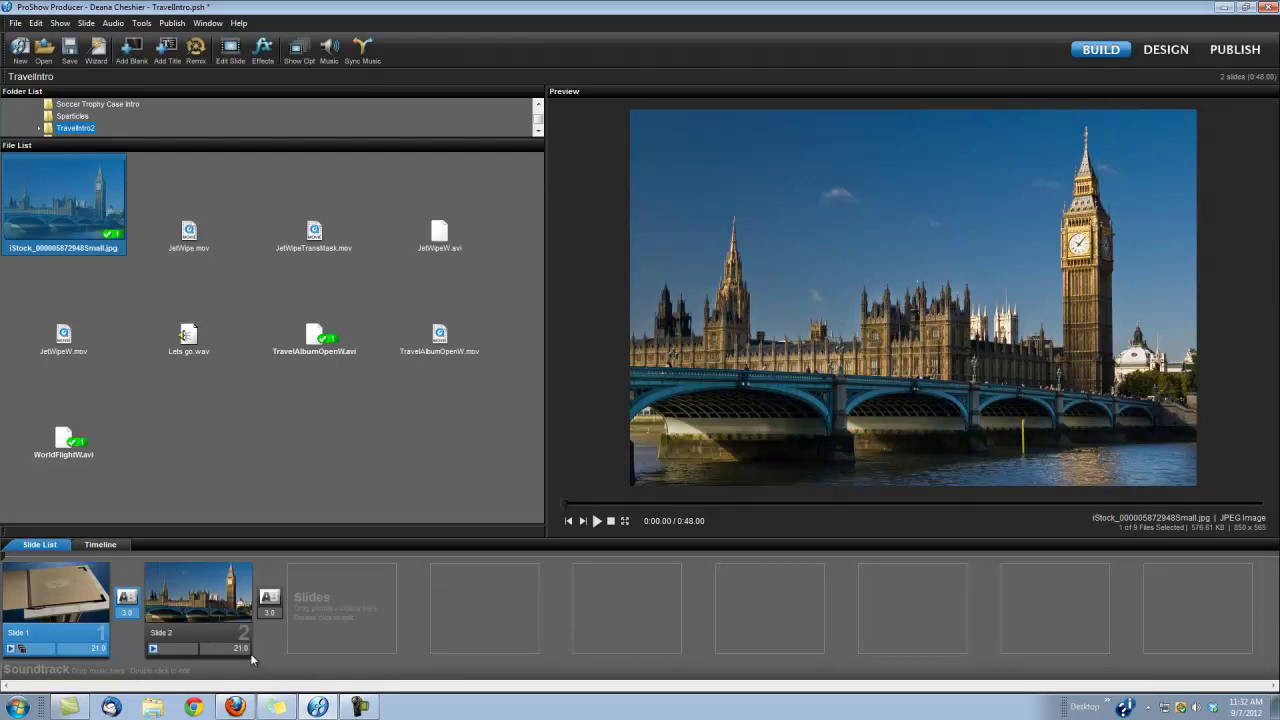
click(243, 649)
text(3)
key(Return)
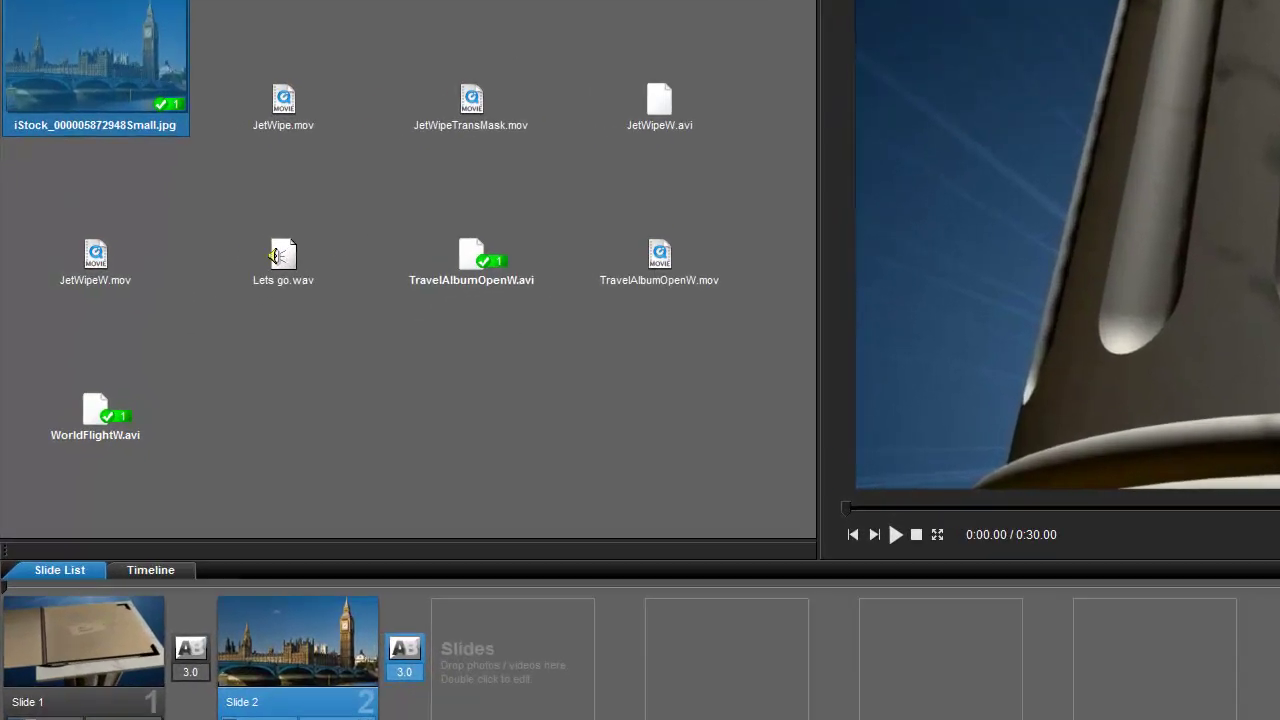
Step: Apply the 3.0-second JetWipe transition between Slide 1 and the Big Ben slide
double_click(192, 656)
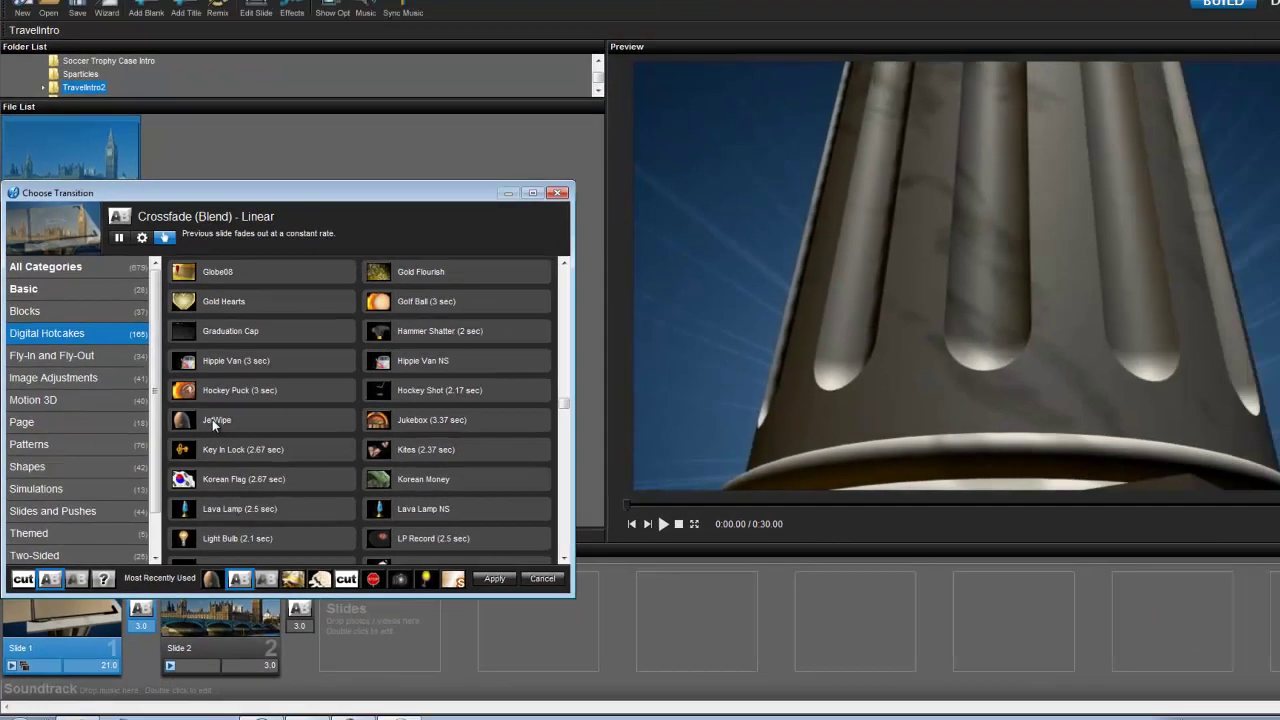
double_click(292, 394)
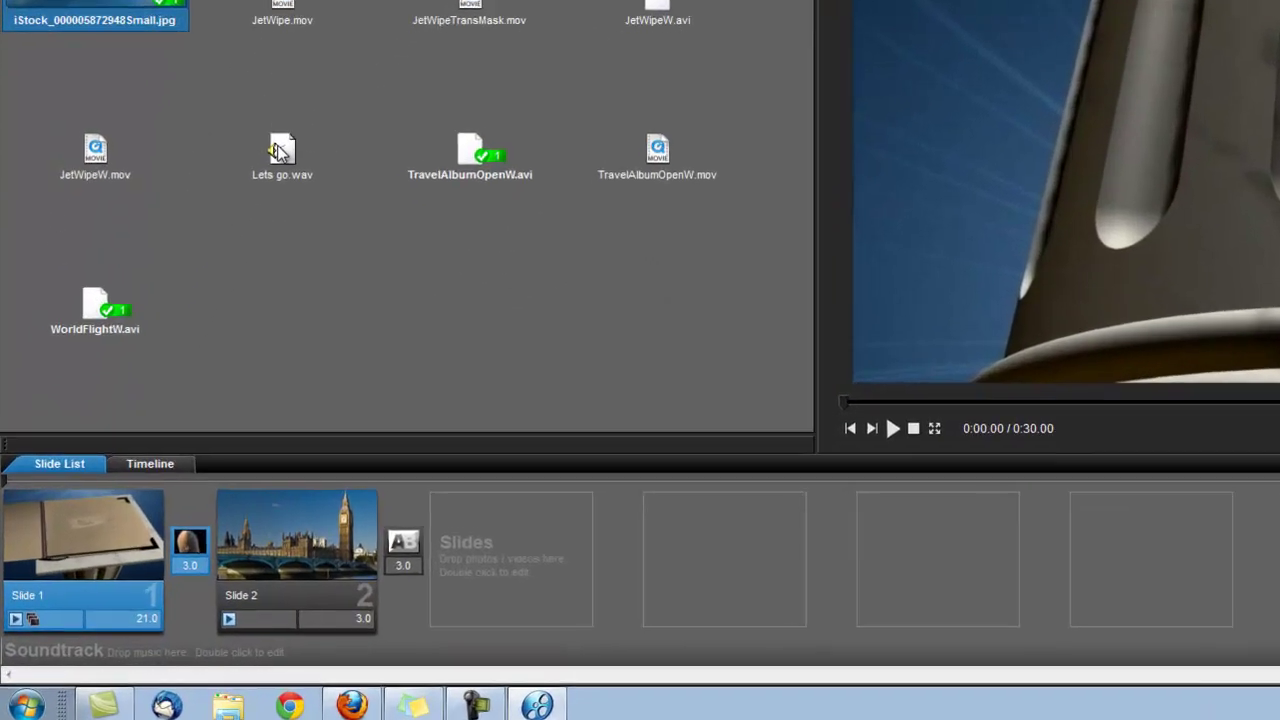
Step: Place Lets go.wav on the soundtrack as a 27.30-second track under both slides
click(185, 352)
drag(278, 218, 78, 665)
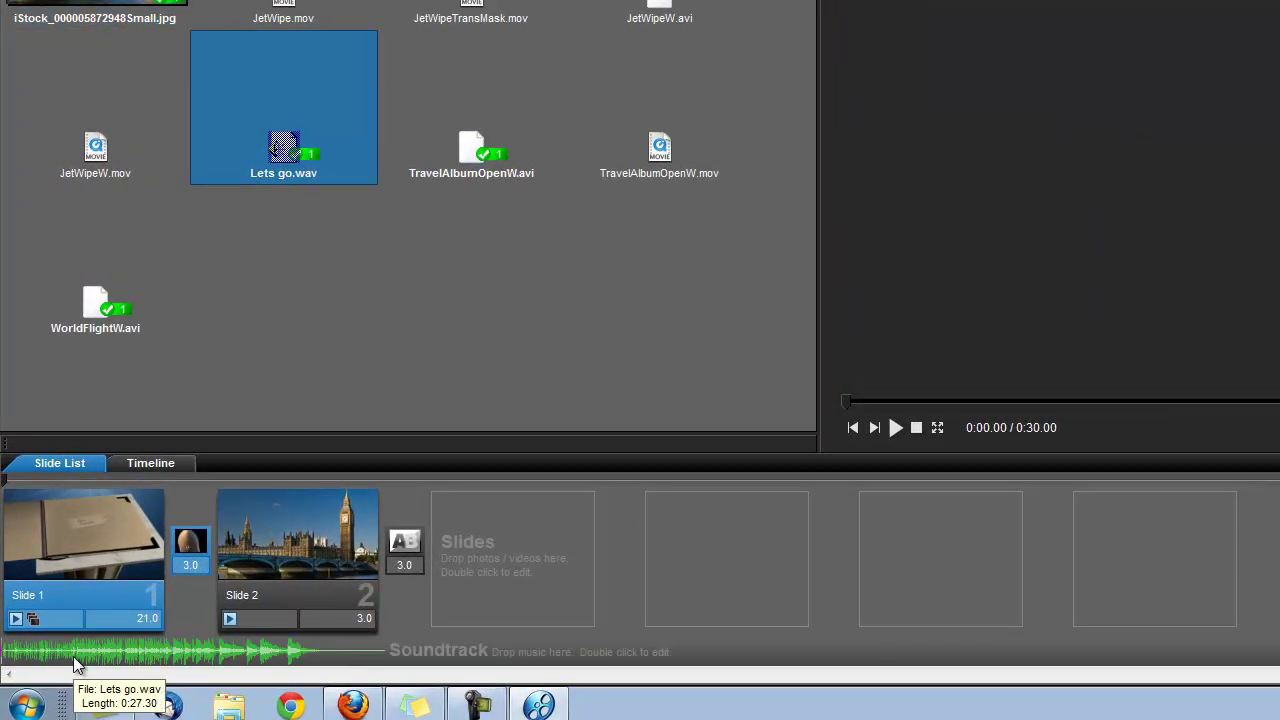